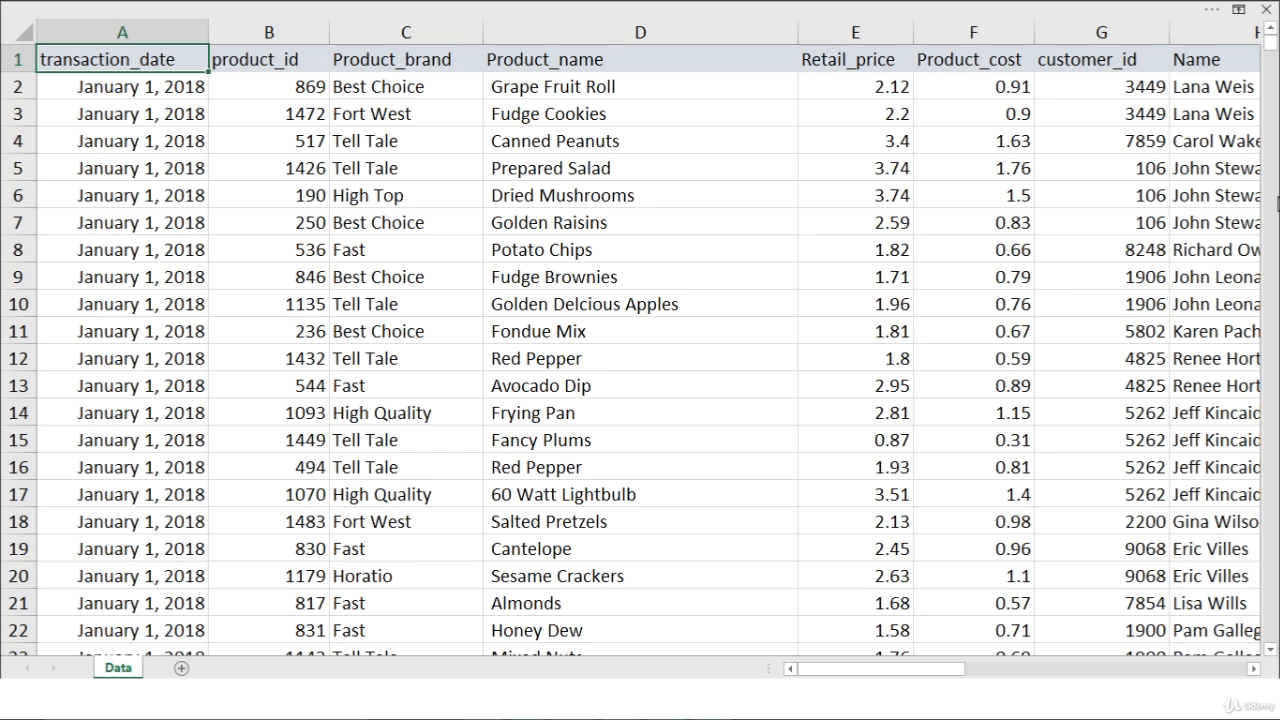
# Create a PivotTable from the Data table on a new worksheet.
pyautogui.press('alt')
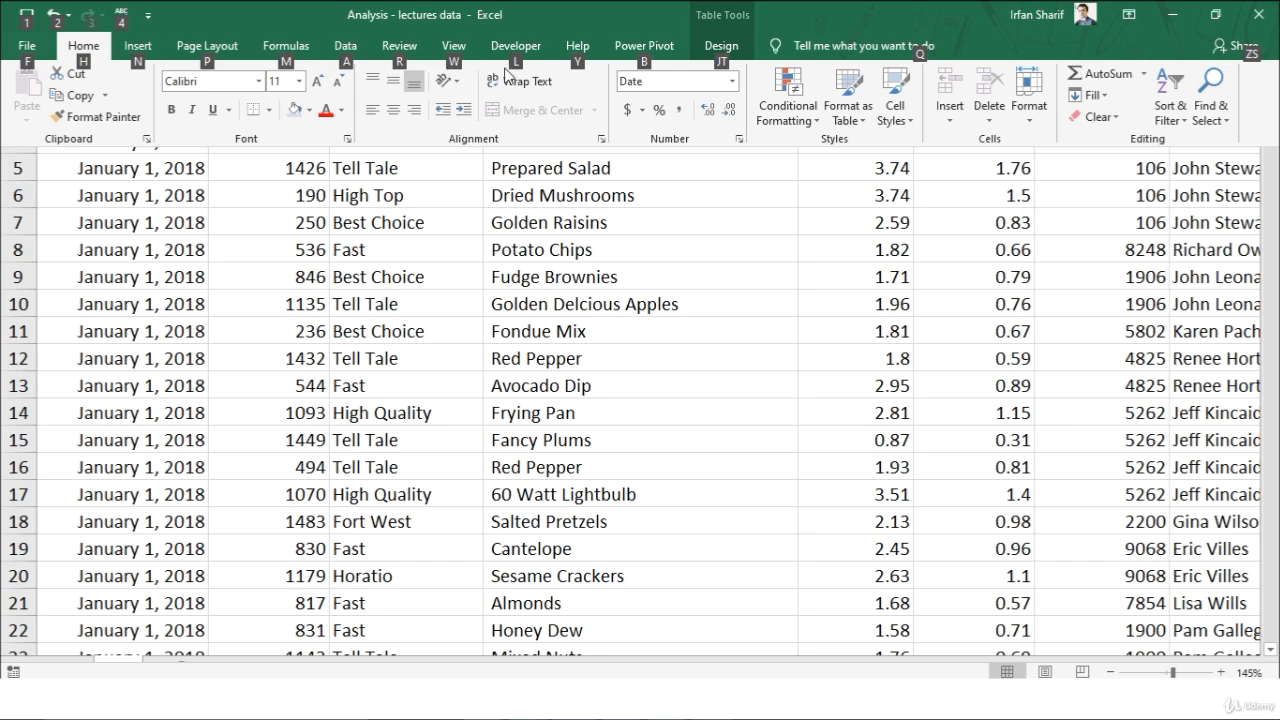
pyautogui.click(139, 47)
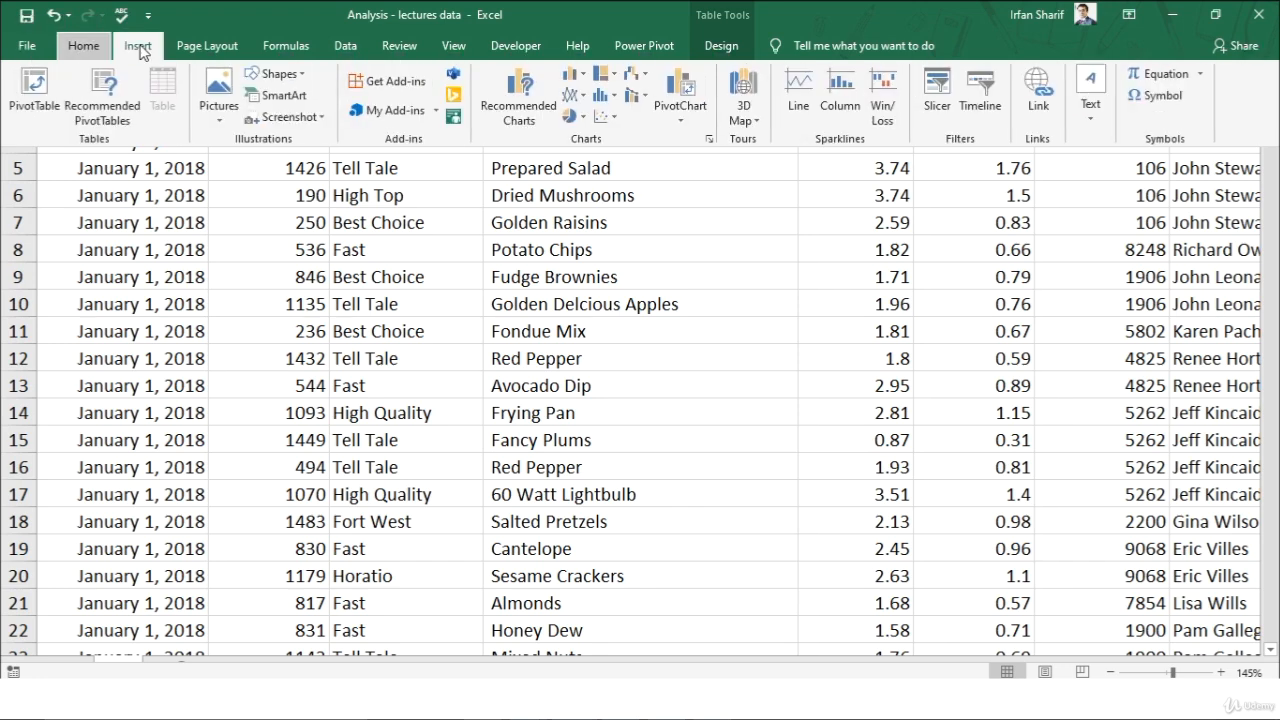
pyautogui.click(37, 90)
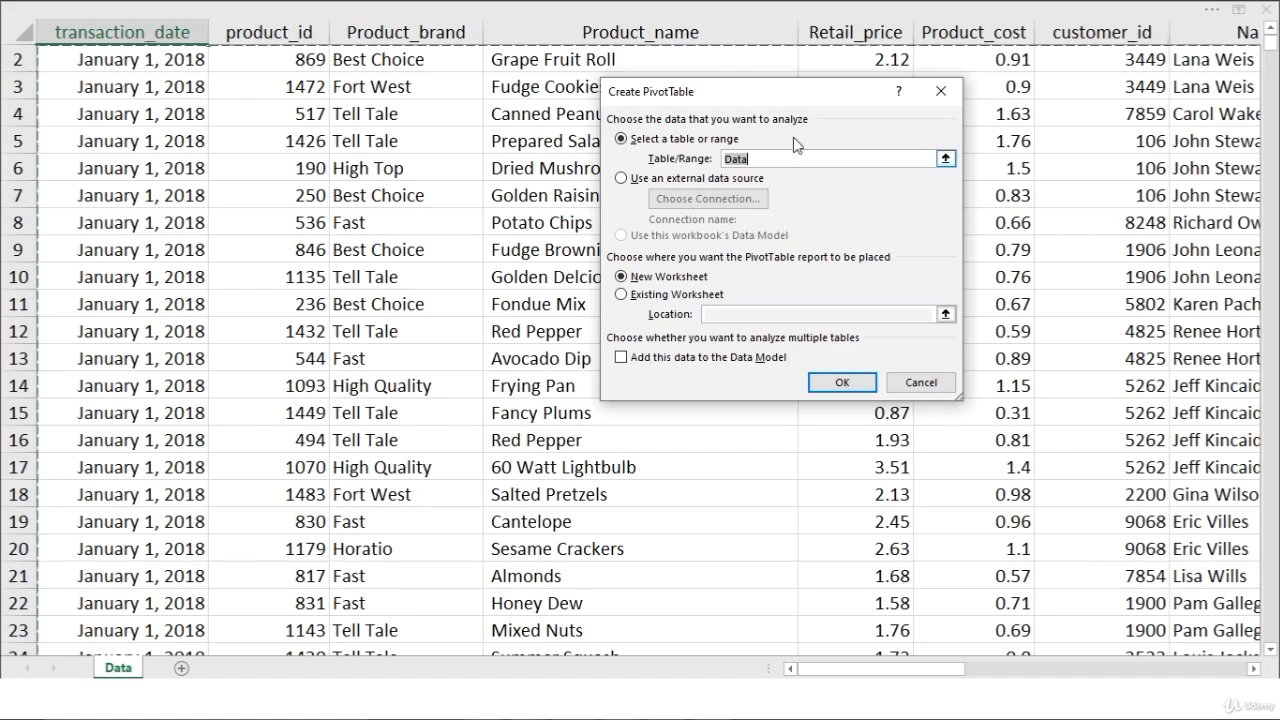
pyautogui.moveTo(777, 92); pyautogui.dragTo(698, 96)
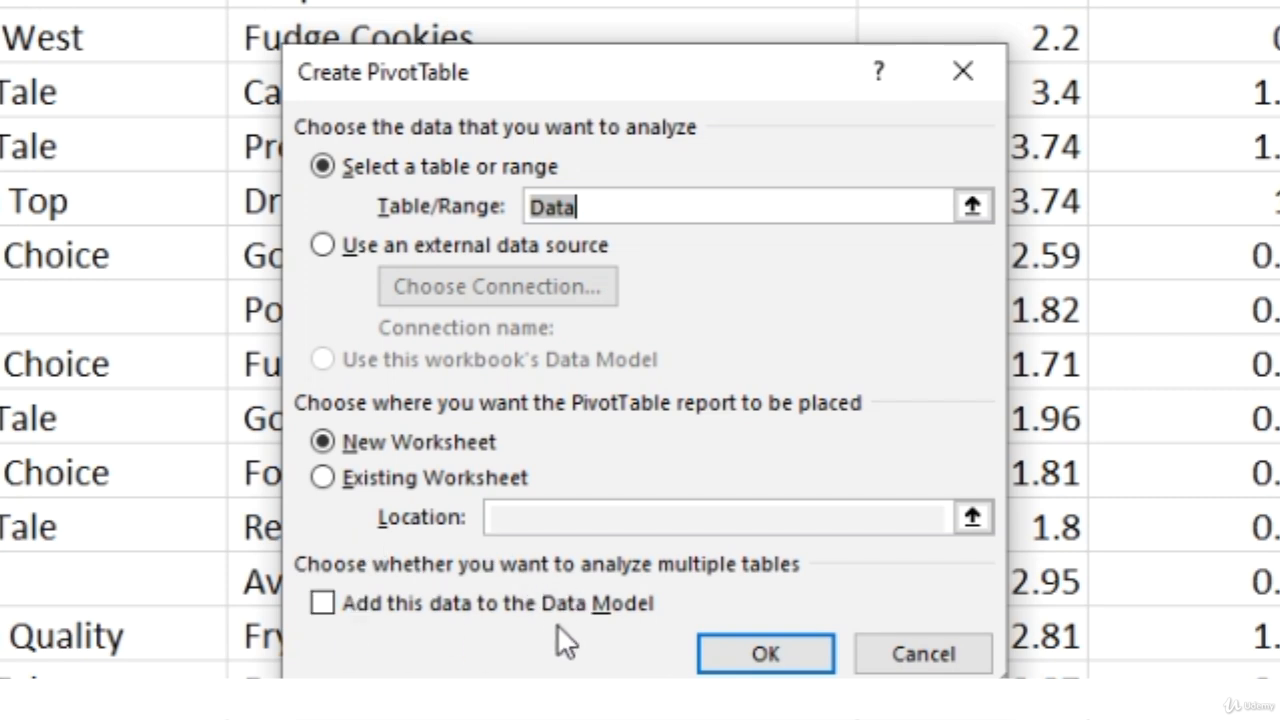
pyautogui.click(744, 640)
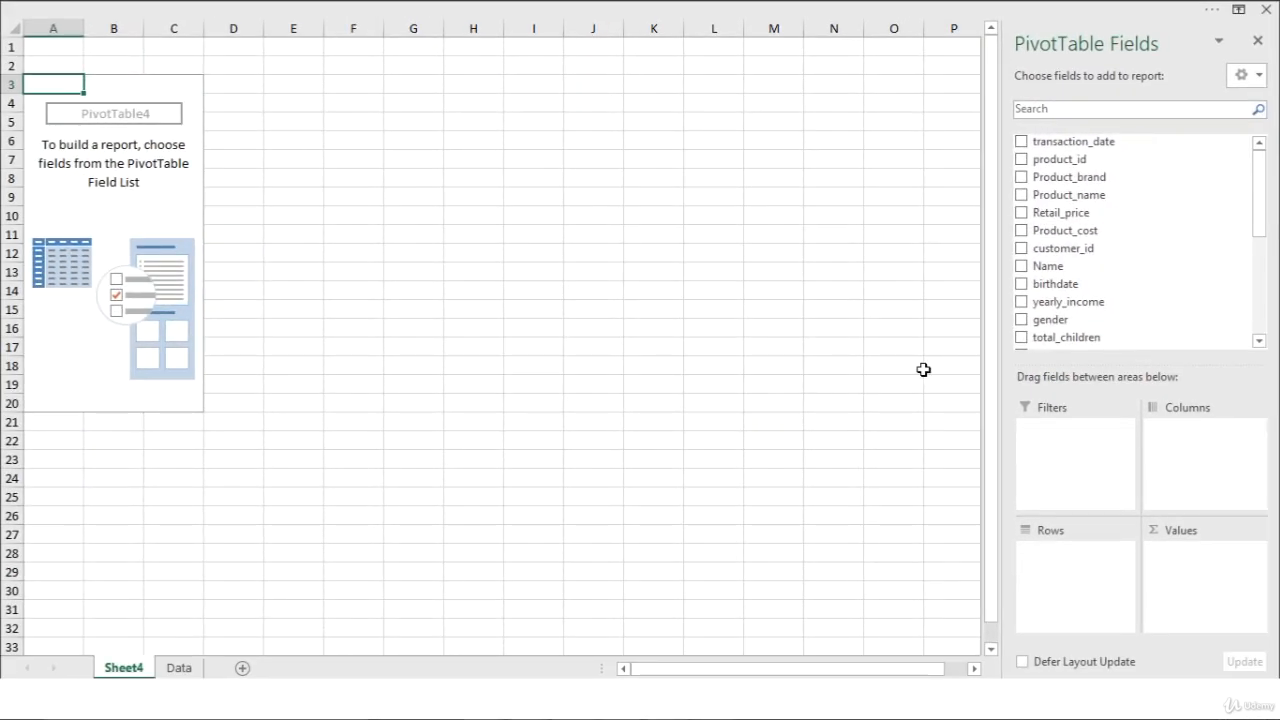
# Narrow the field list slightly and add the store_country field to the PivotTable's rows.
pyautogui.scroll(2, 923, 370)
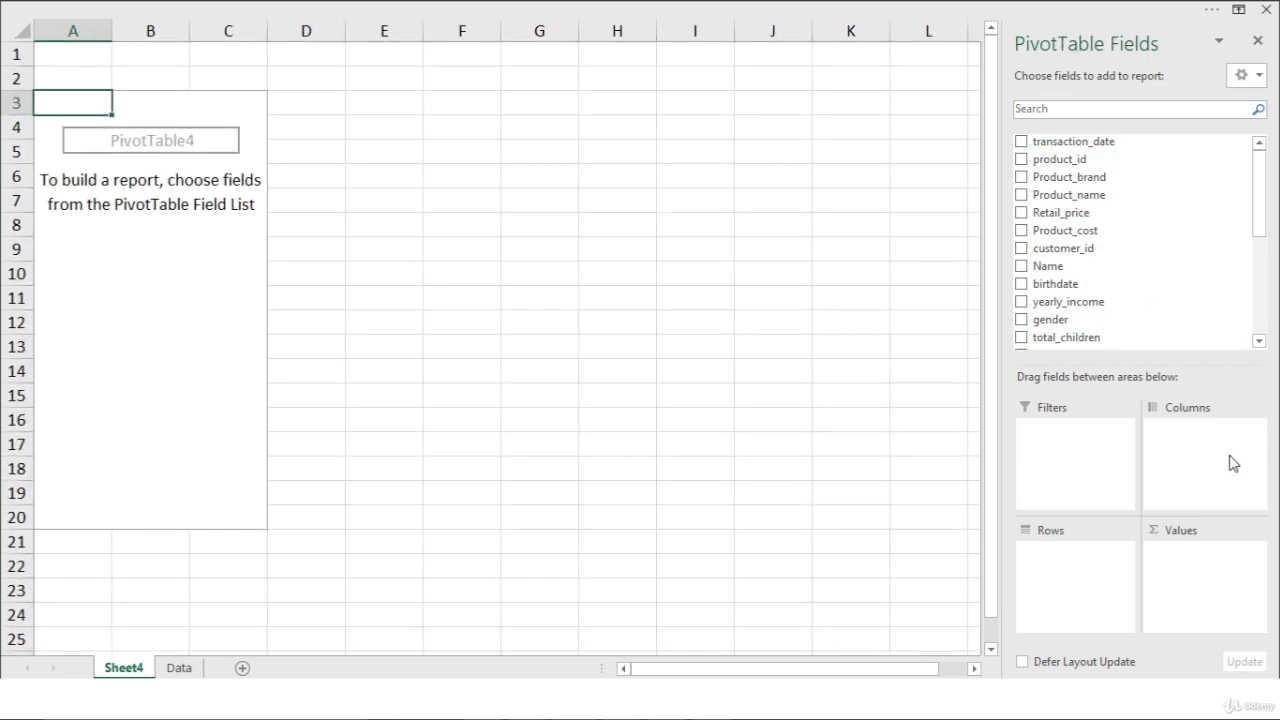
pyautogui.moveTo(1004, 346); pyautogui.dragTo(1037, 355)
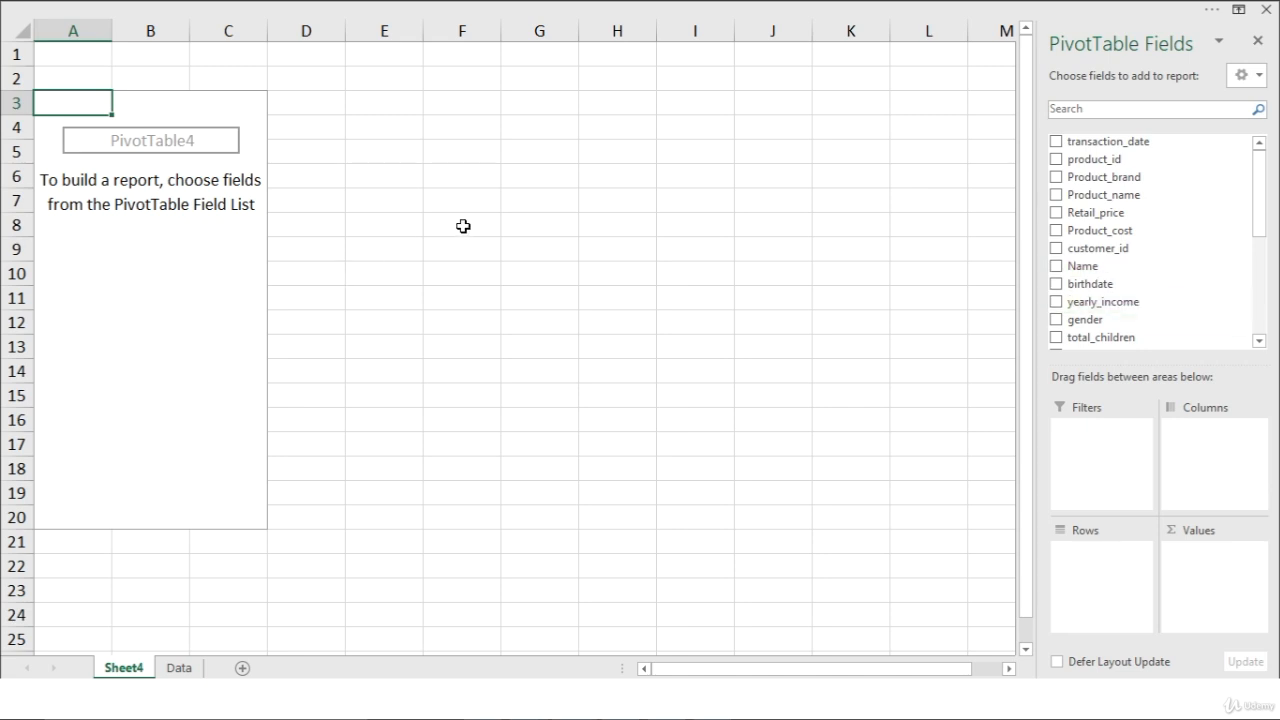
pyautogui.scroll(-4, 1138, 275)
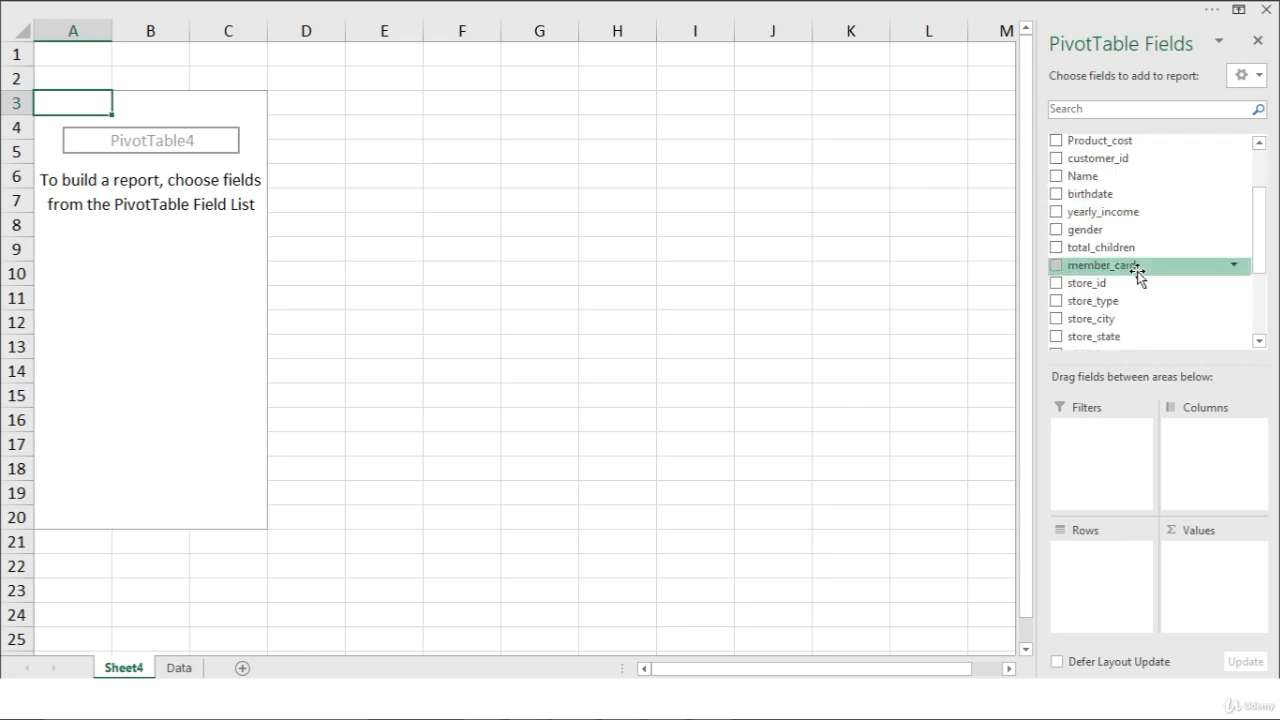
pyautogui.scroll(-1, 1142, 293)
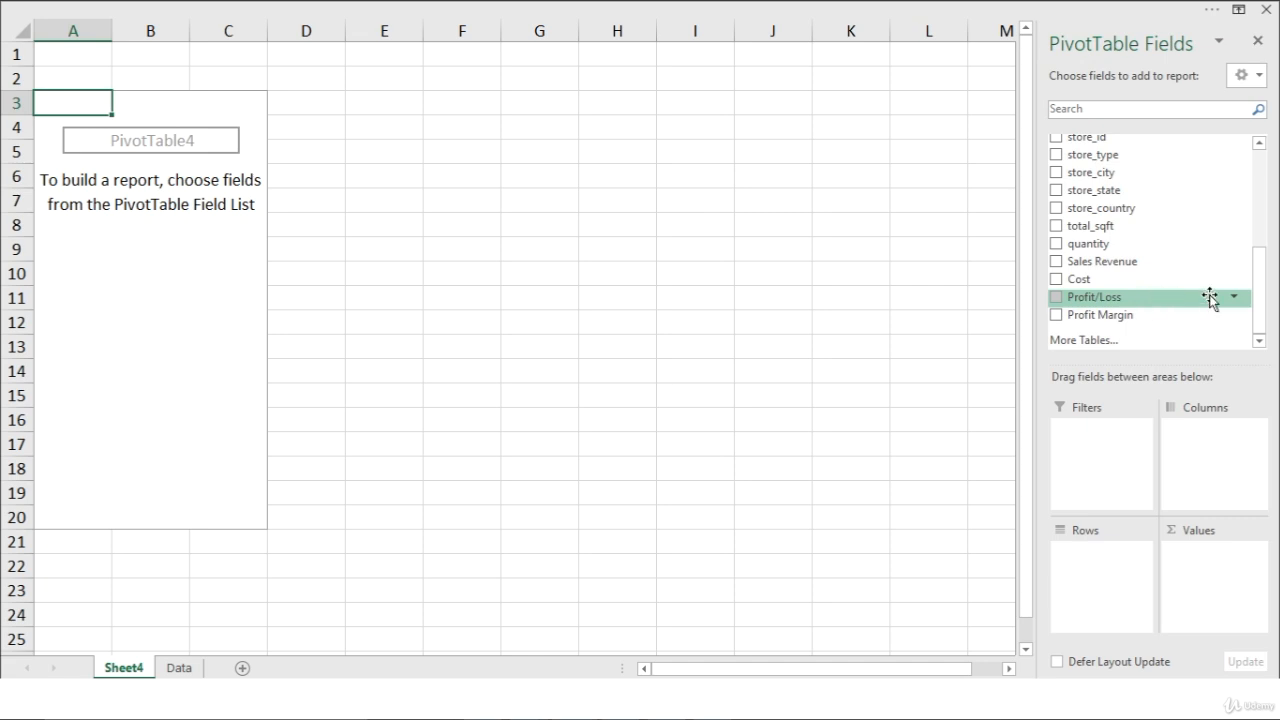
pyautogui.moveTo(1265, 306); pyautogui.dragTo(1265, 166)
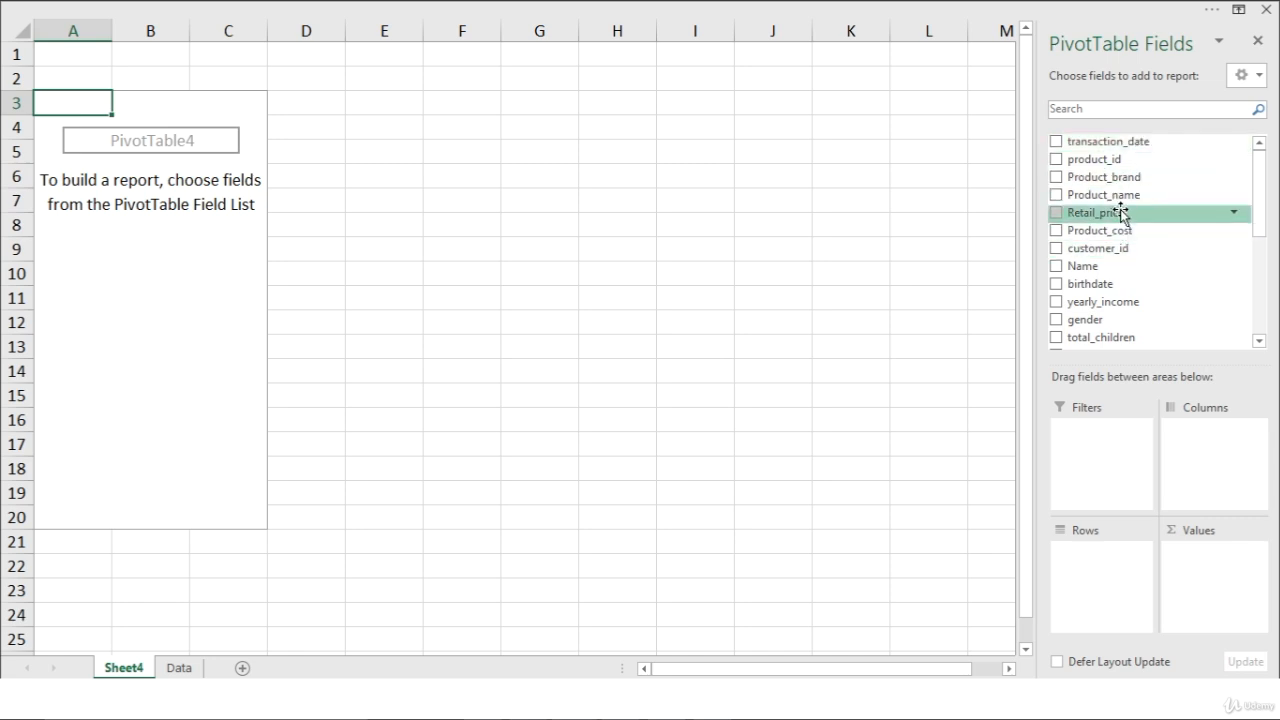
pyautogui.scroll(-5, 1120, 215)
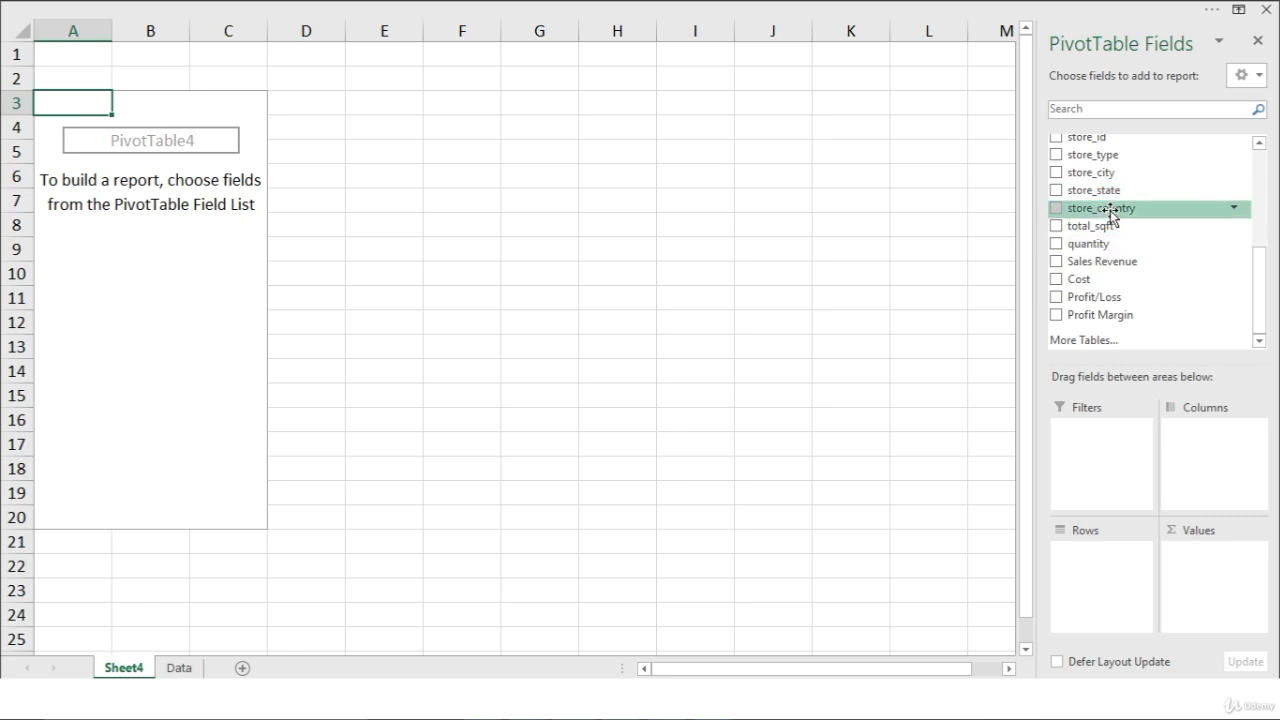
pyautogui.moveTo(1110, 213); pyautogui.dragTo(1104, 572)
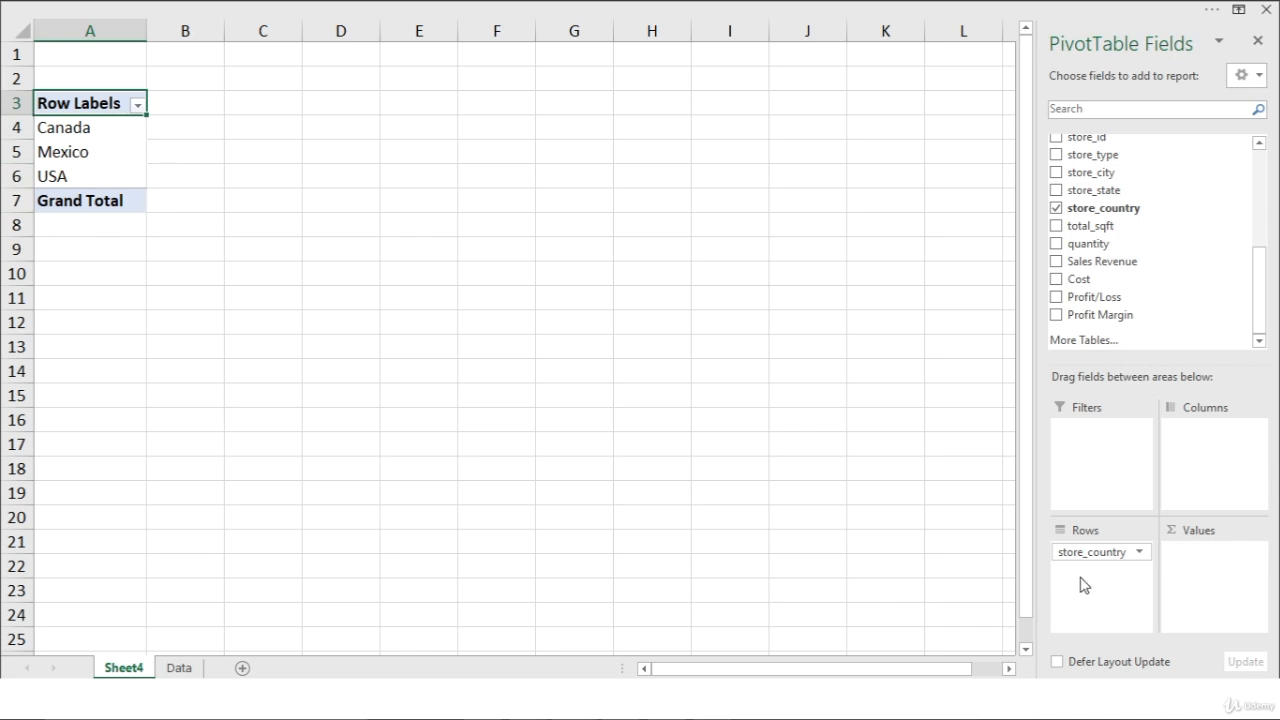
# Try store_country as a column field and as a report filter showing all items, and return it to the rows.
pyautogui.moveTo(1083, 552); pyautogui.dragTo(1205, 463)
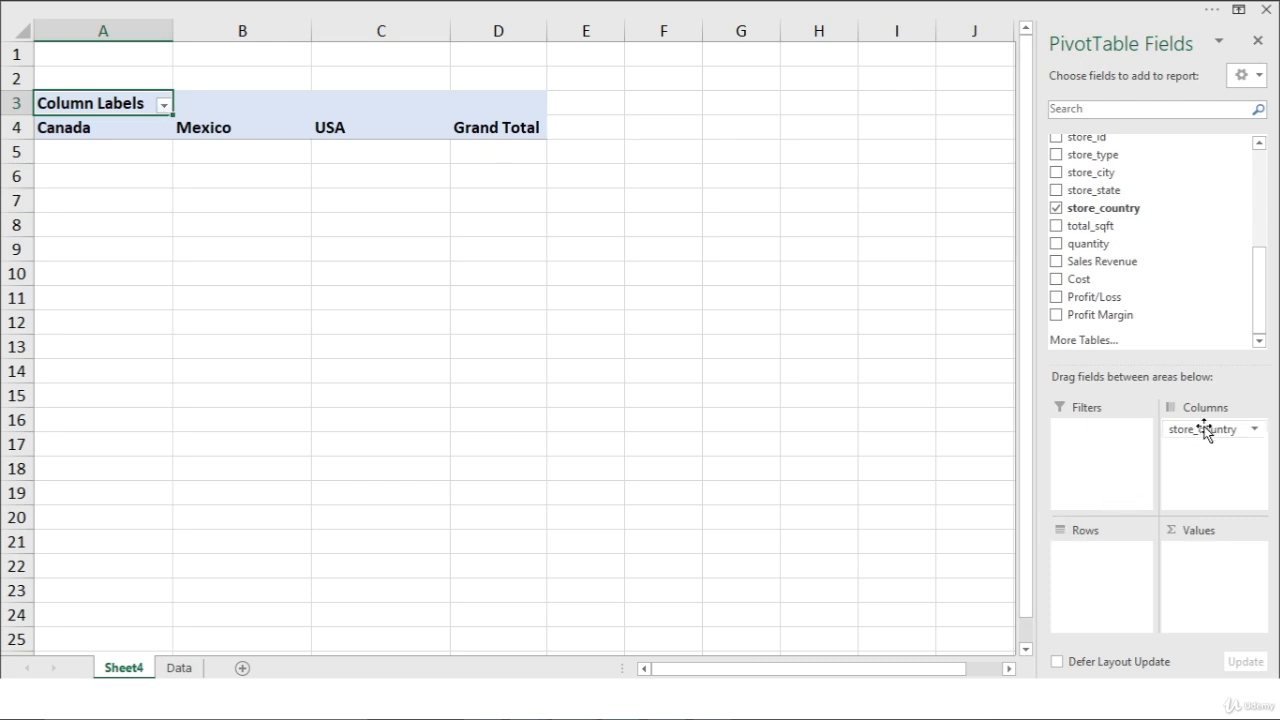
pyautogui.moveTo(1205, 432); pyautogui.dragTo(1123, 449)
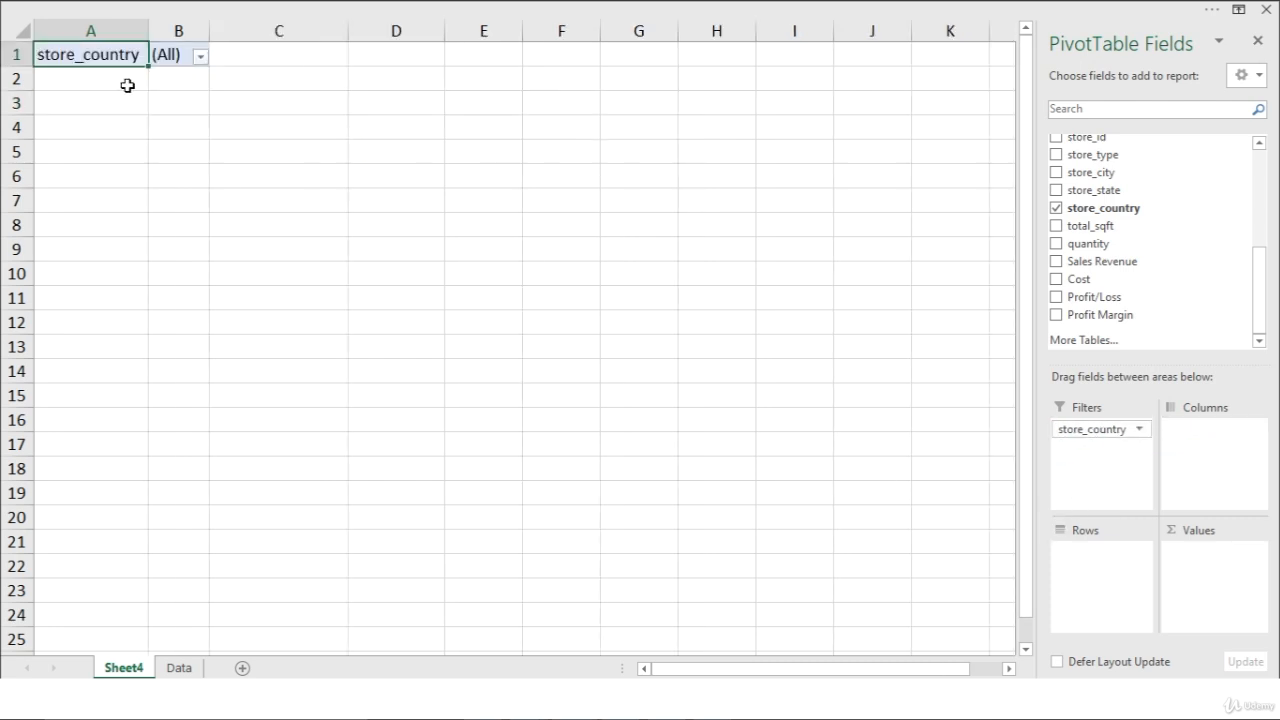
pyautogui.click(200, 57)
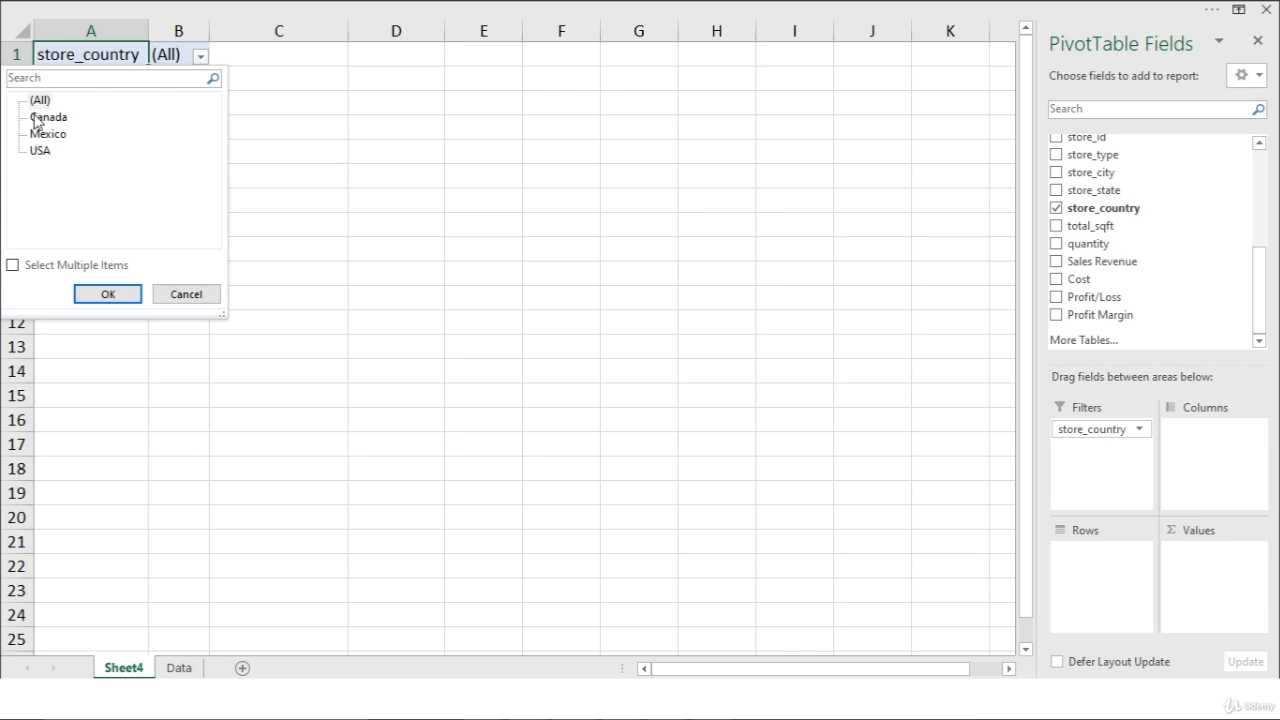
pyautogui.click(104, 295)
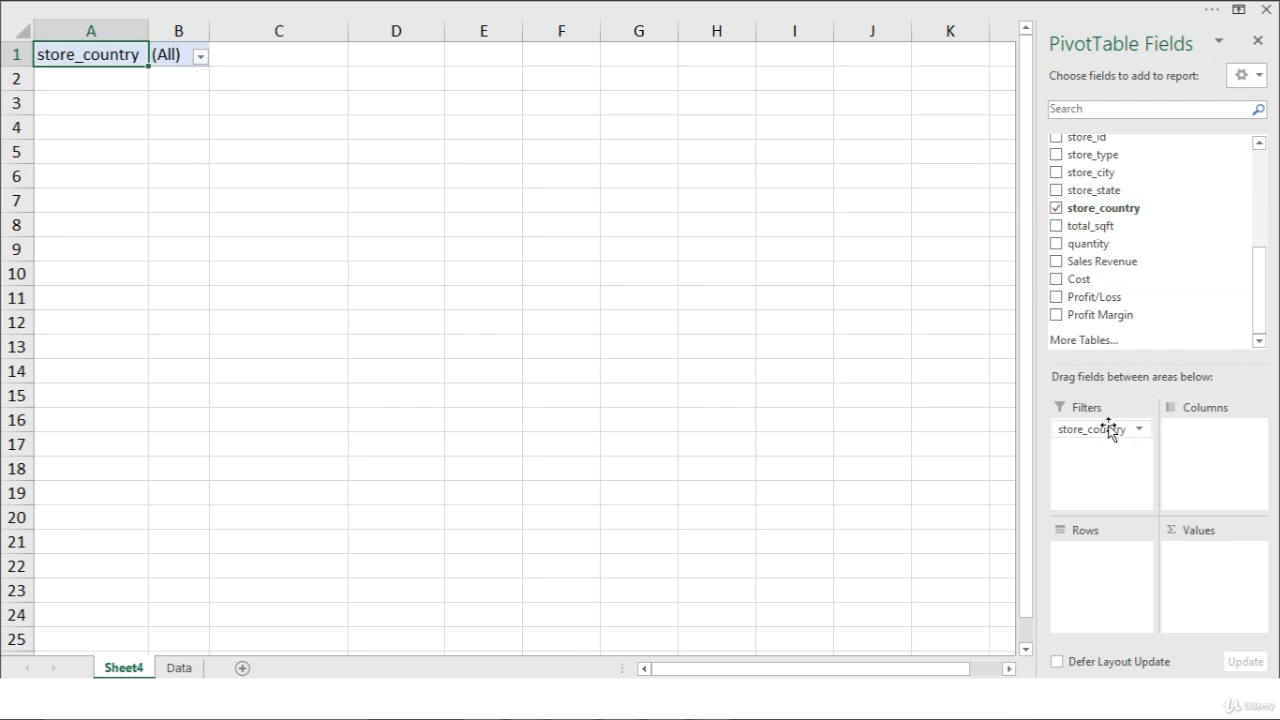
pyautogui.moveTo(1108, 425); pyautogui.dragTo(1110, 575)
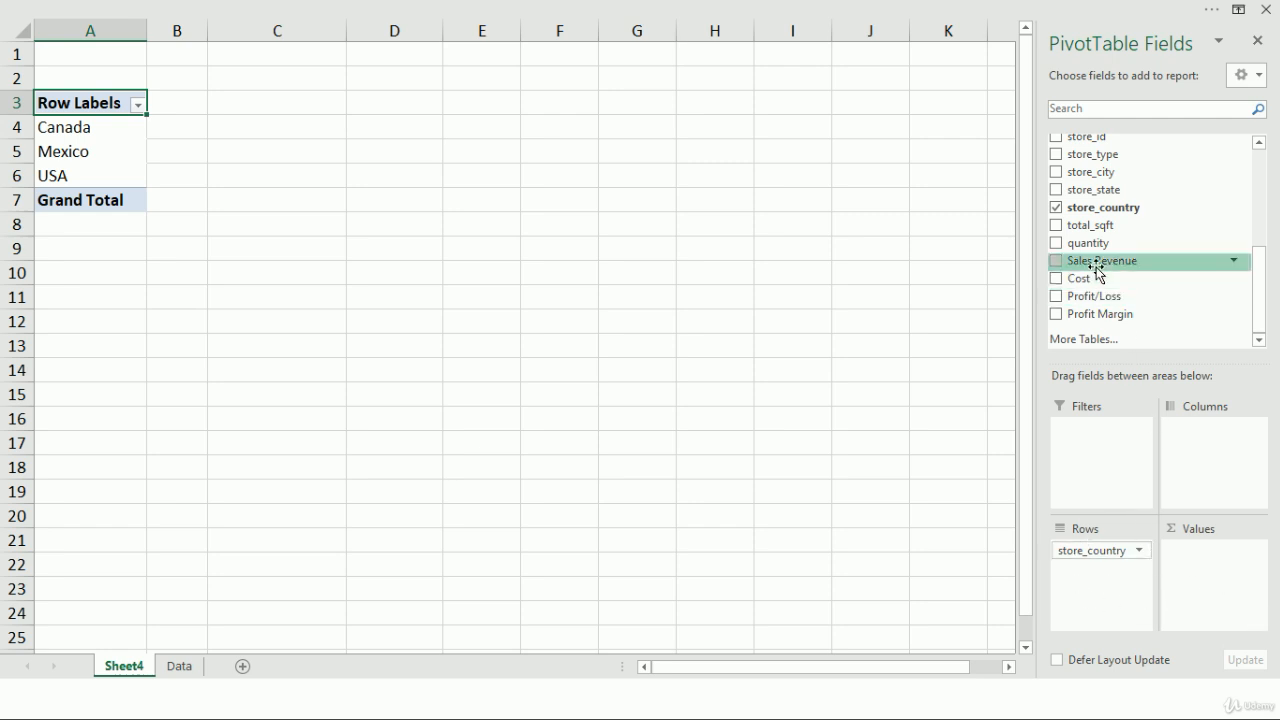
# Add Sales Revenue to the PivotTable's values and sort the countries by it from largest to smallest.
pyautogui.moveTo(1096, 266); pyautogui.dragTo(1218, 580)
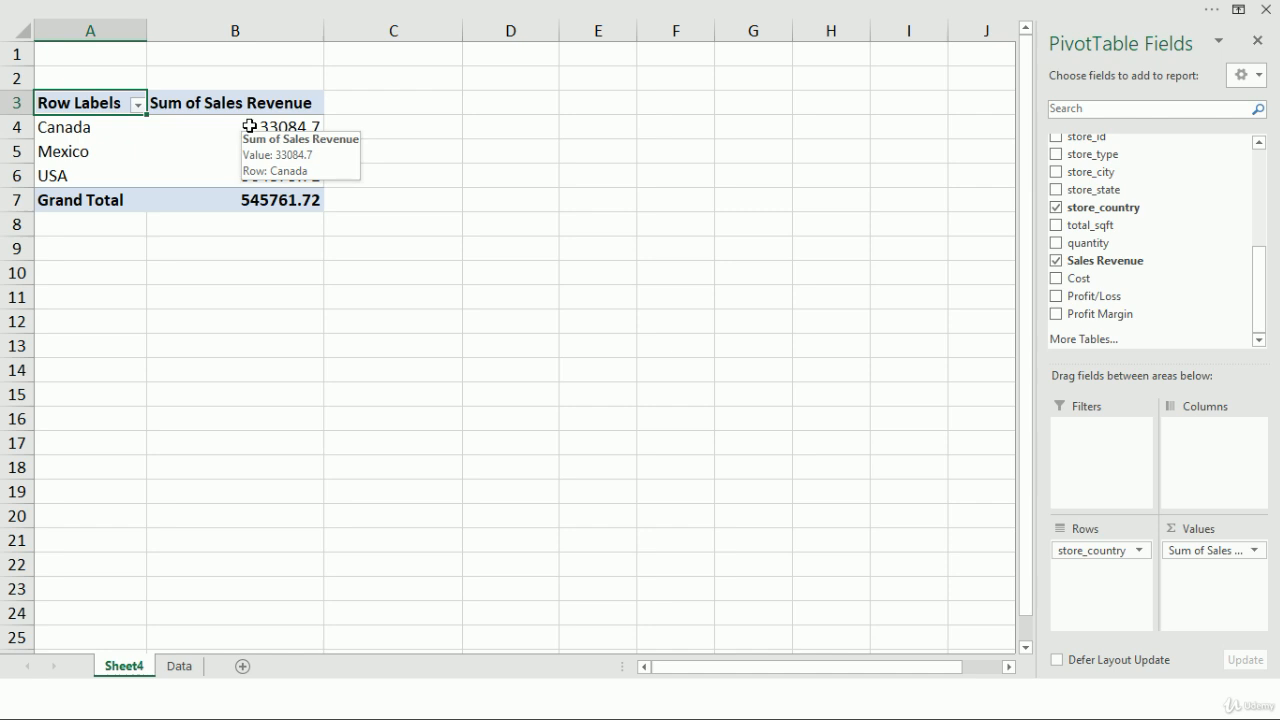
pyautogui.click(229, 132)
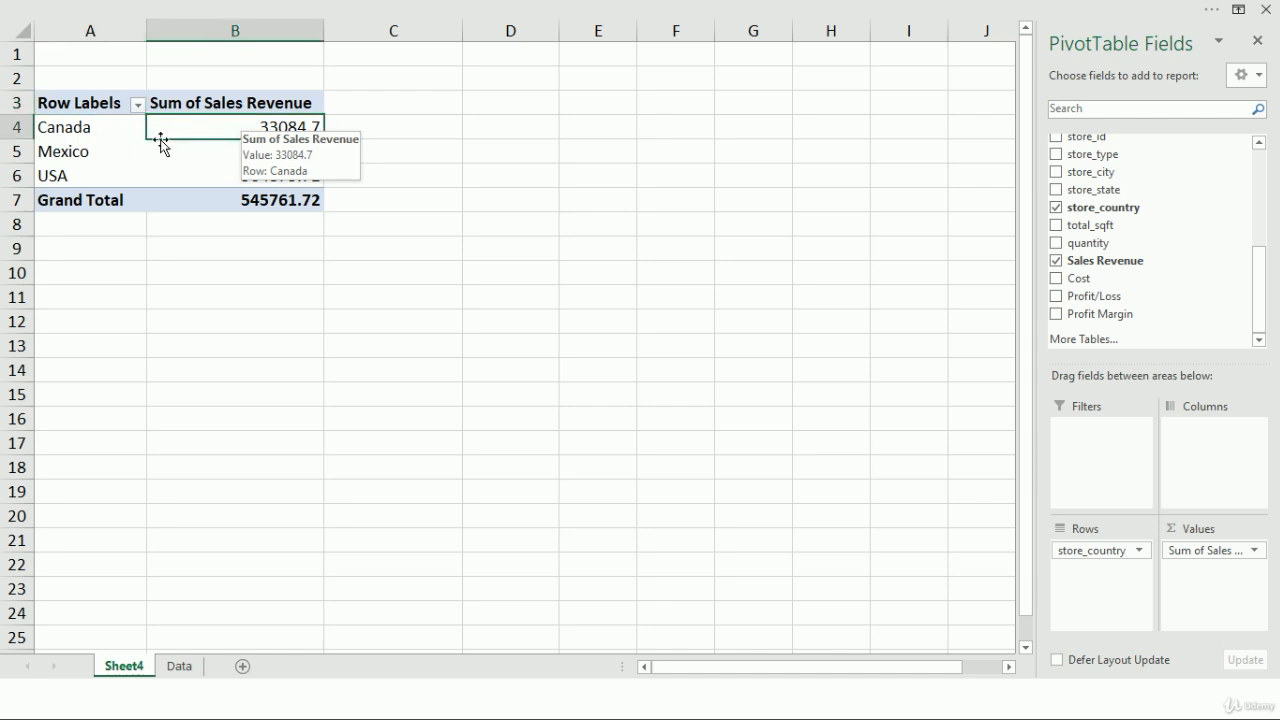
pyautogui.rightClick(207, 125)
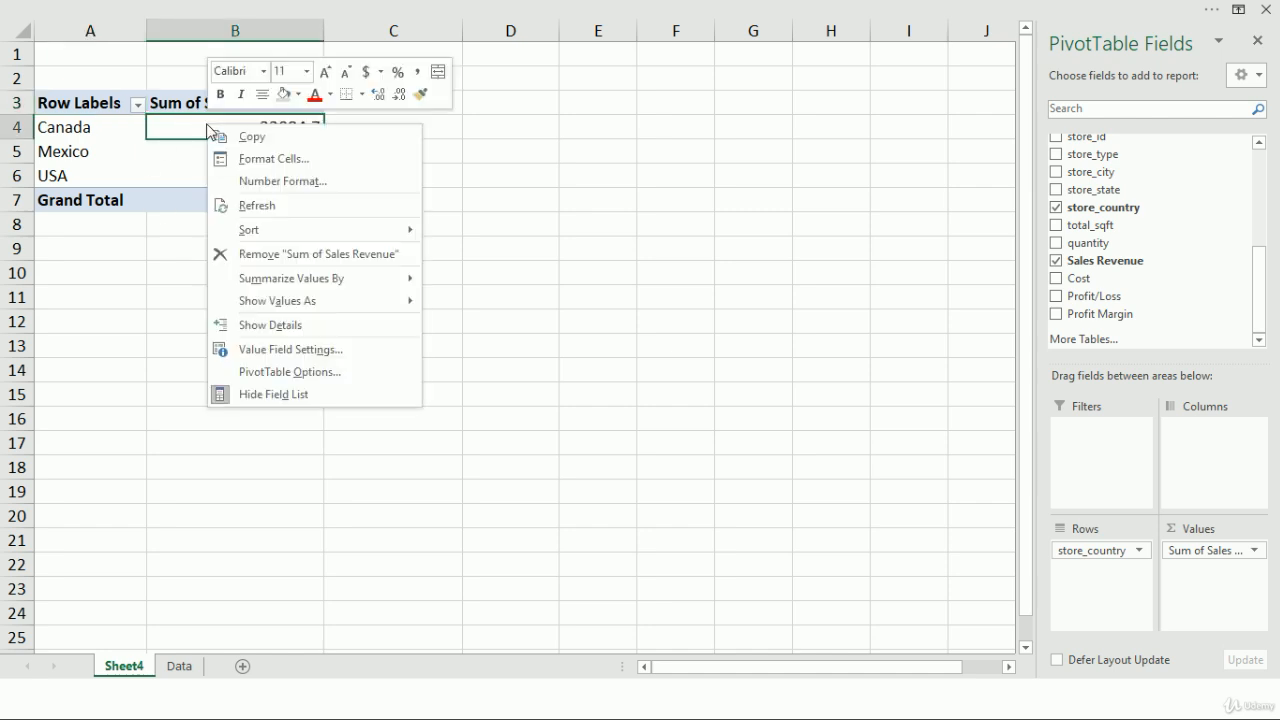
pyautogui.moveTo(282, 235)
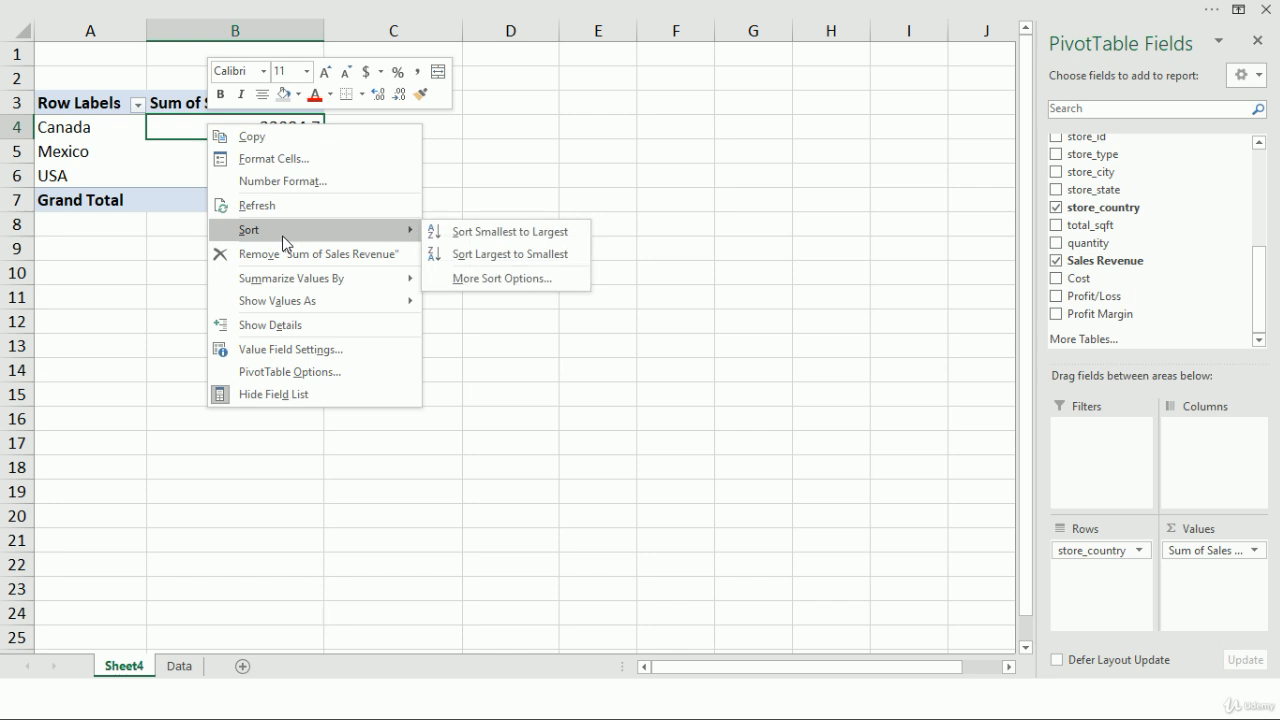
pyautogui.click(548, 262)
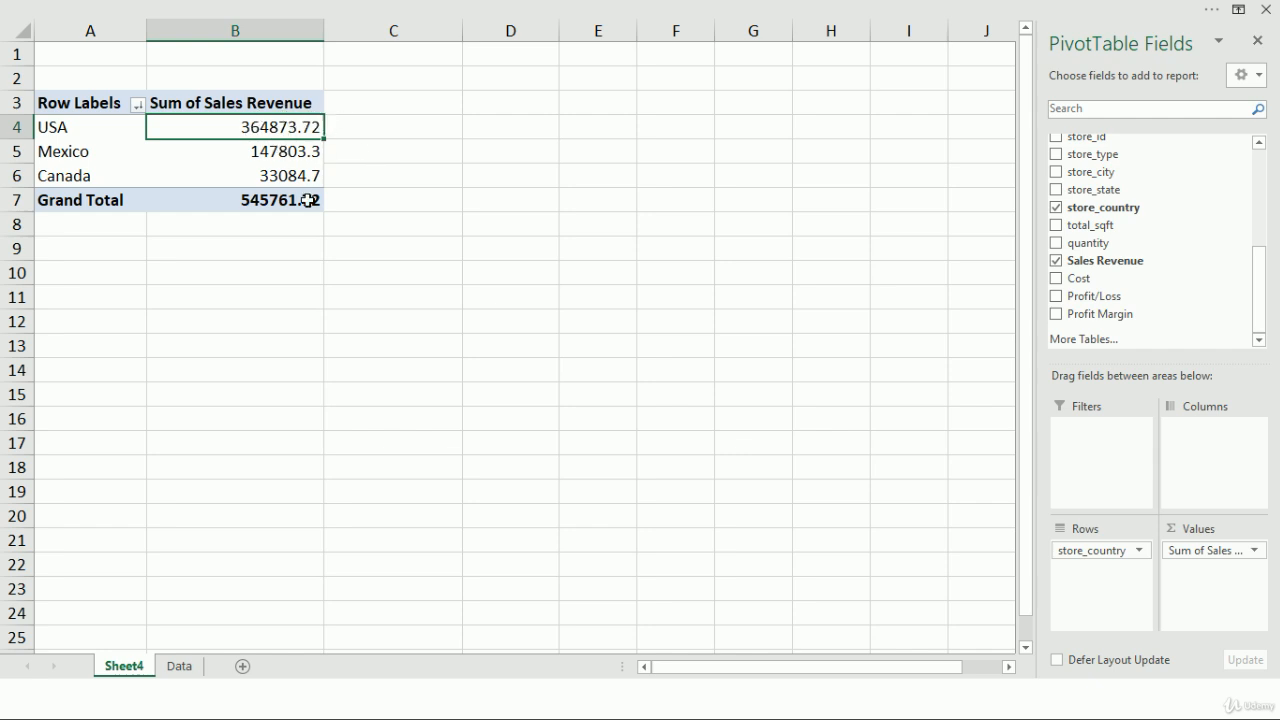
# Format the Sum of Sales Revenue field as Number with 0 decimal places and a thousands separator.
pyautogui.rightClick(286, 125)
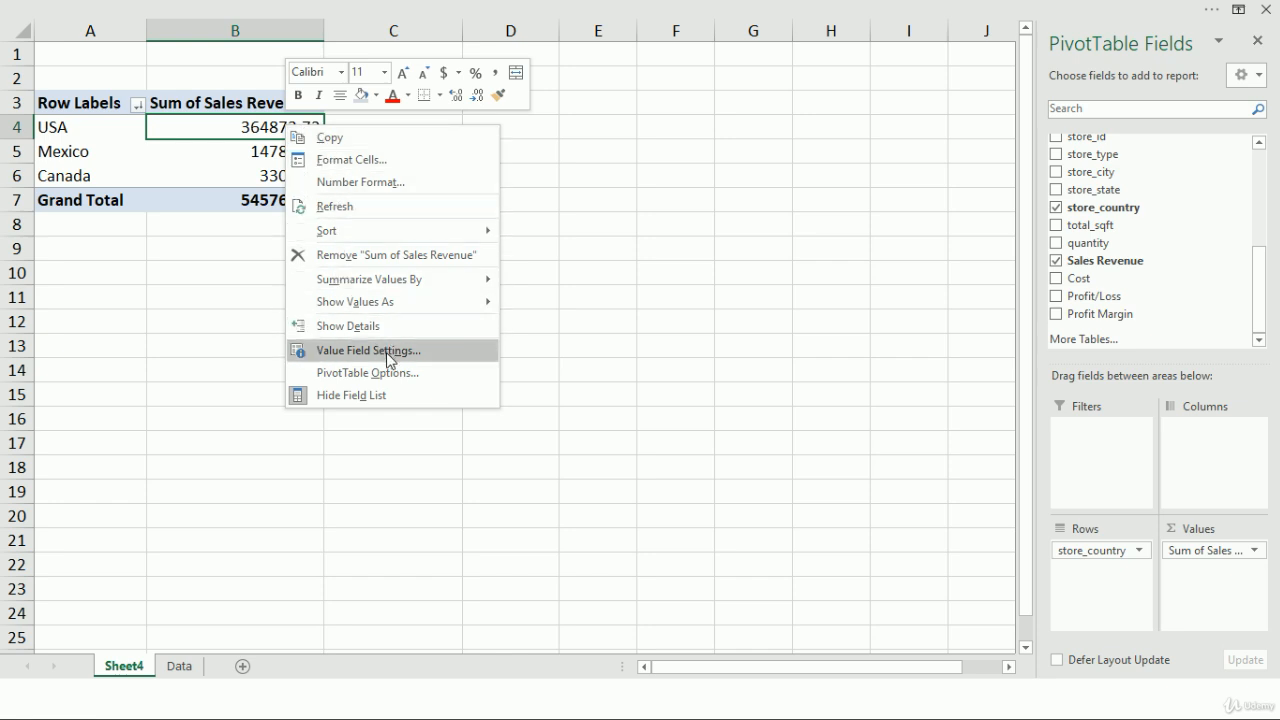
pyautogui.click(369, 350)
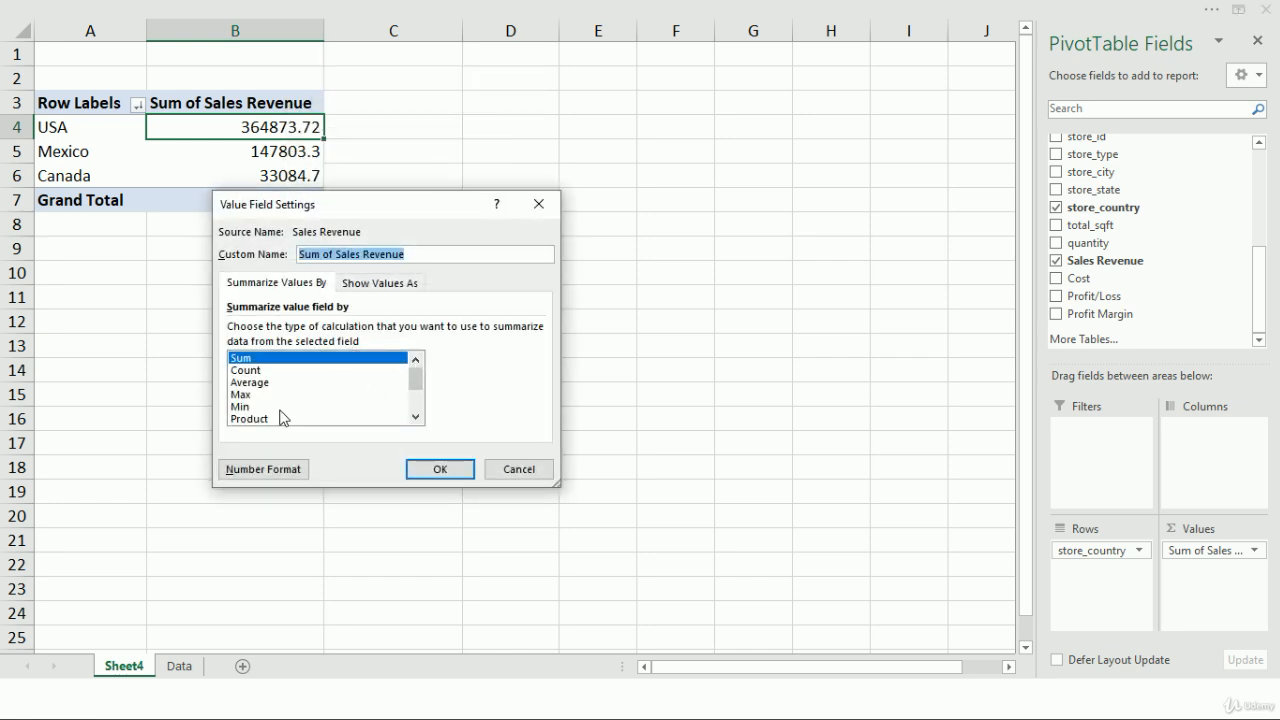
pyautogui.click(270, 470)
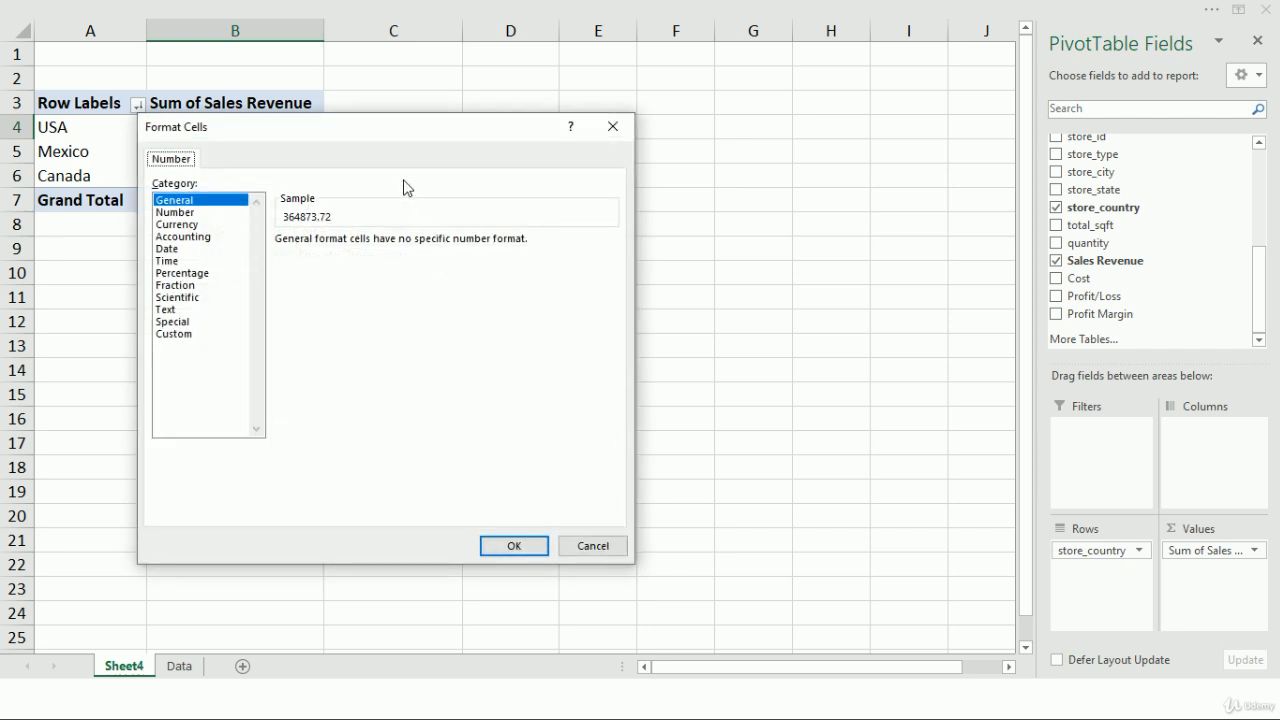
pyautogui.moveTo(409, 134); pyautogui.dragTo(601, 104)
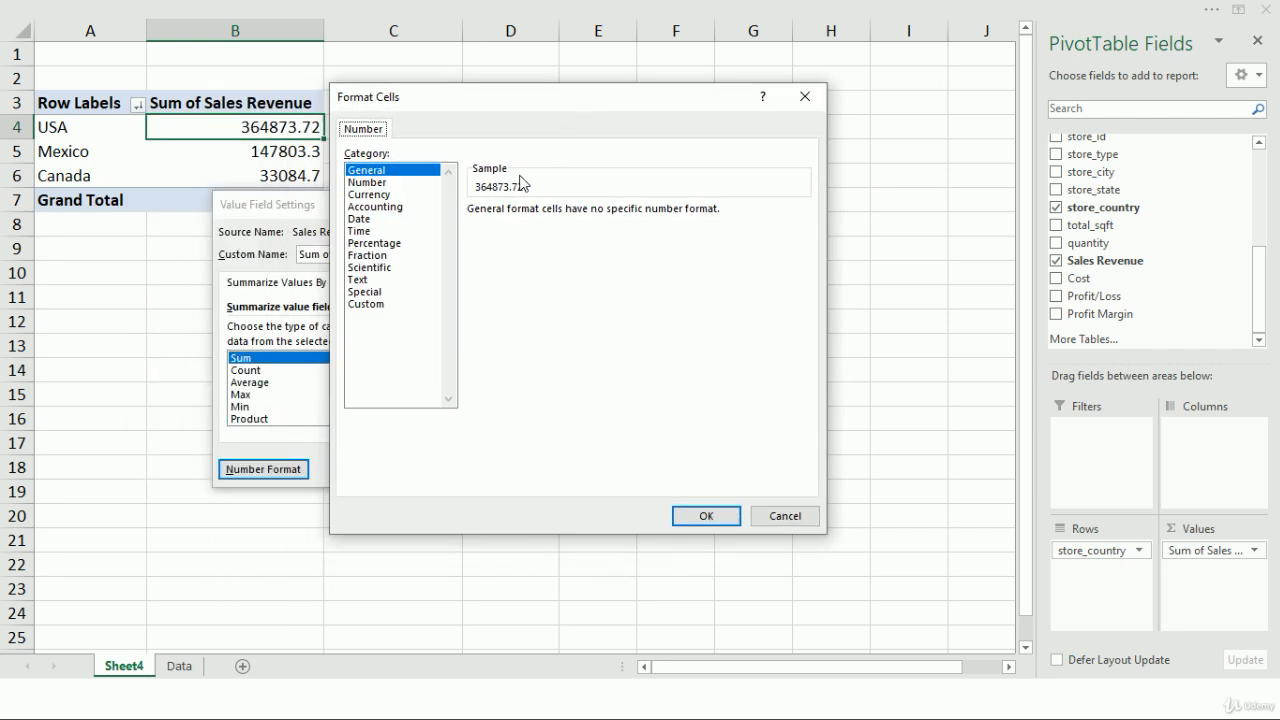
pyautogui.click(378, 183)
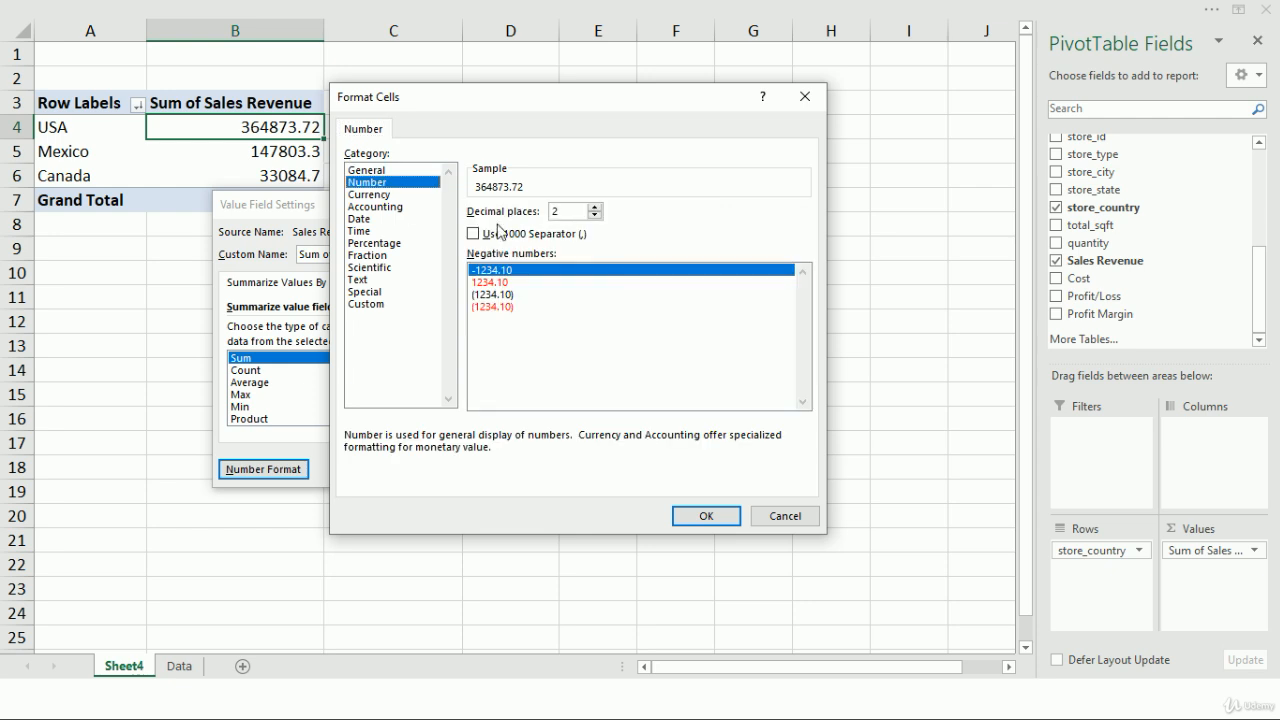
pyautogui.click(596, 216)
pyautogui.click(596, 216)
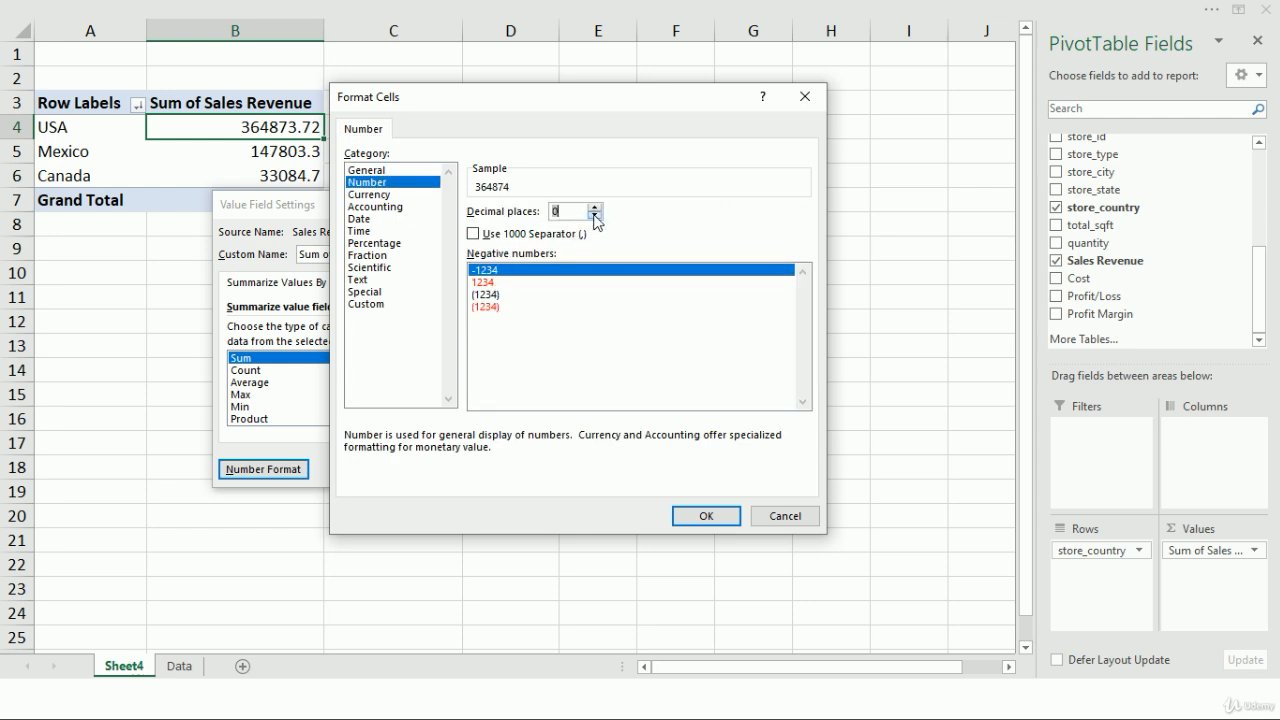
pyautogui.click(500, 231)
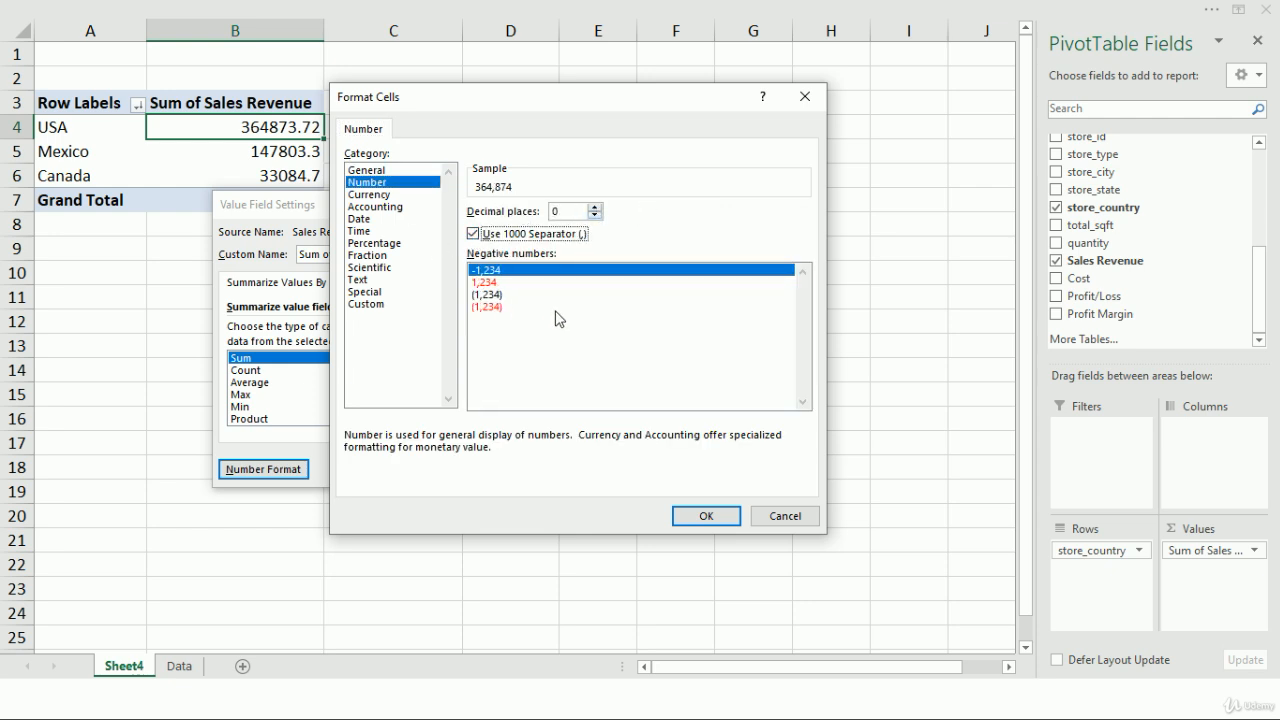
pyautogui.click(706, 517)
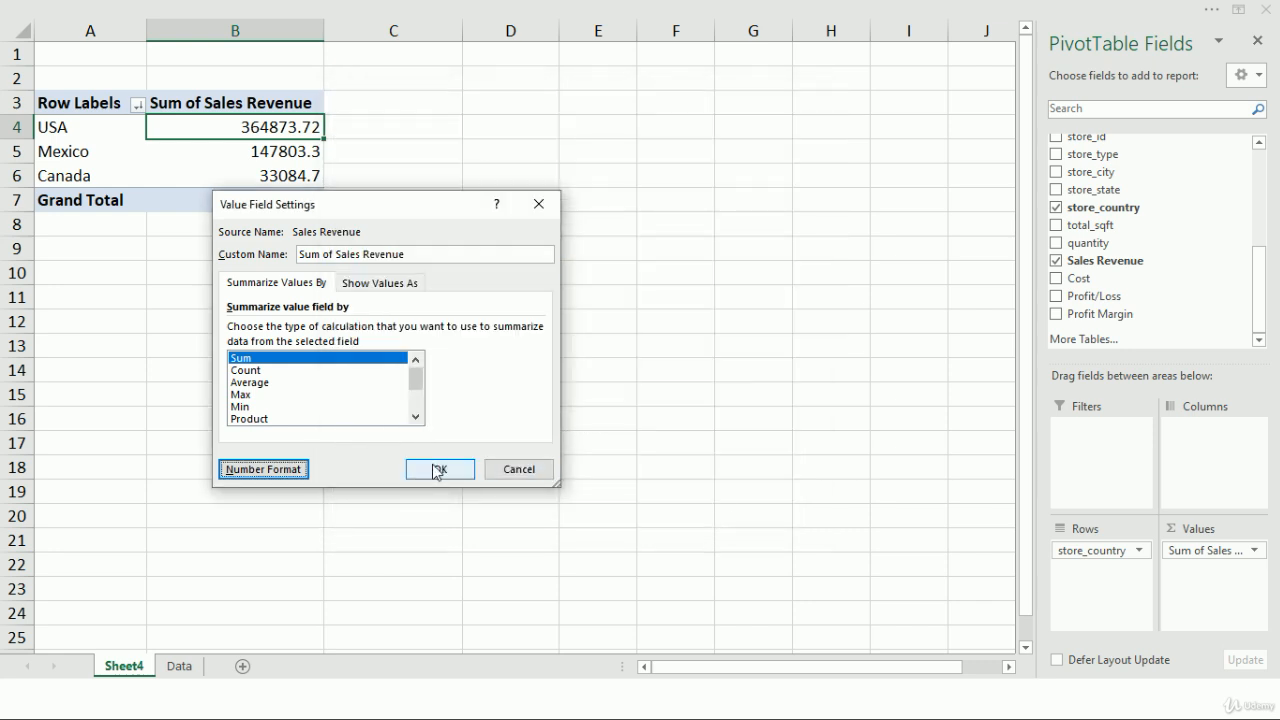
pyautogui.click(438, 469)
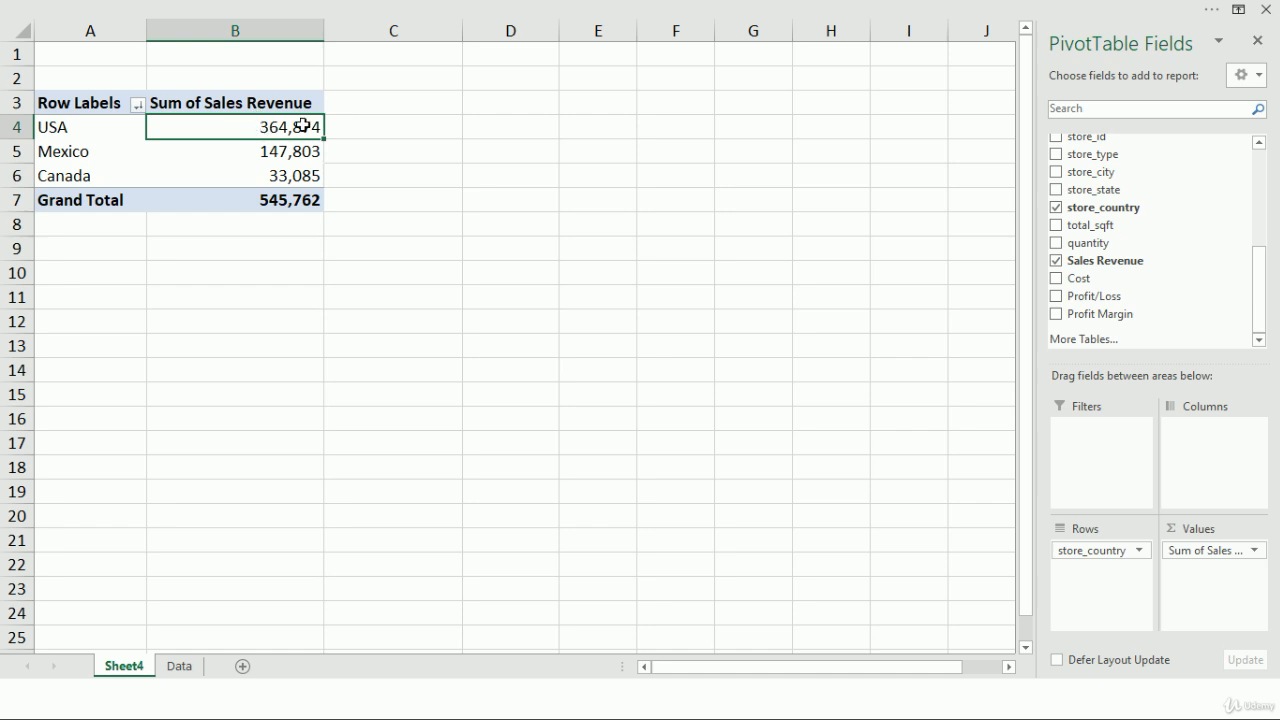
# Replace store_country with store_state in the PivotTable's rows to break down sales revenue by state.
pyautogui.moveTo(277, 200)
pyautogui.moveTo(1108, 550); pyautogui.dragTo(863, 537)
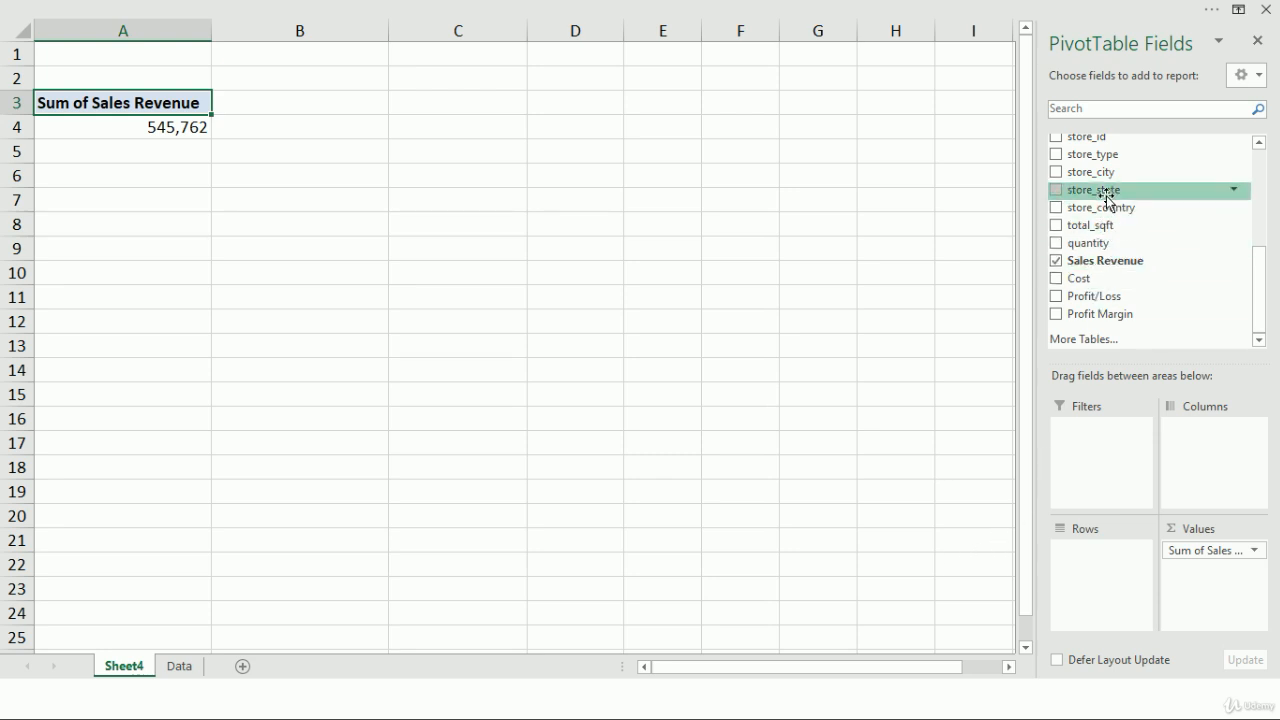
pyautogui.moveTo(1106, 190); pyautogui.dragTo(1106, 576)
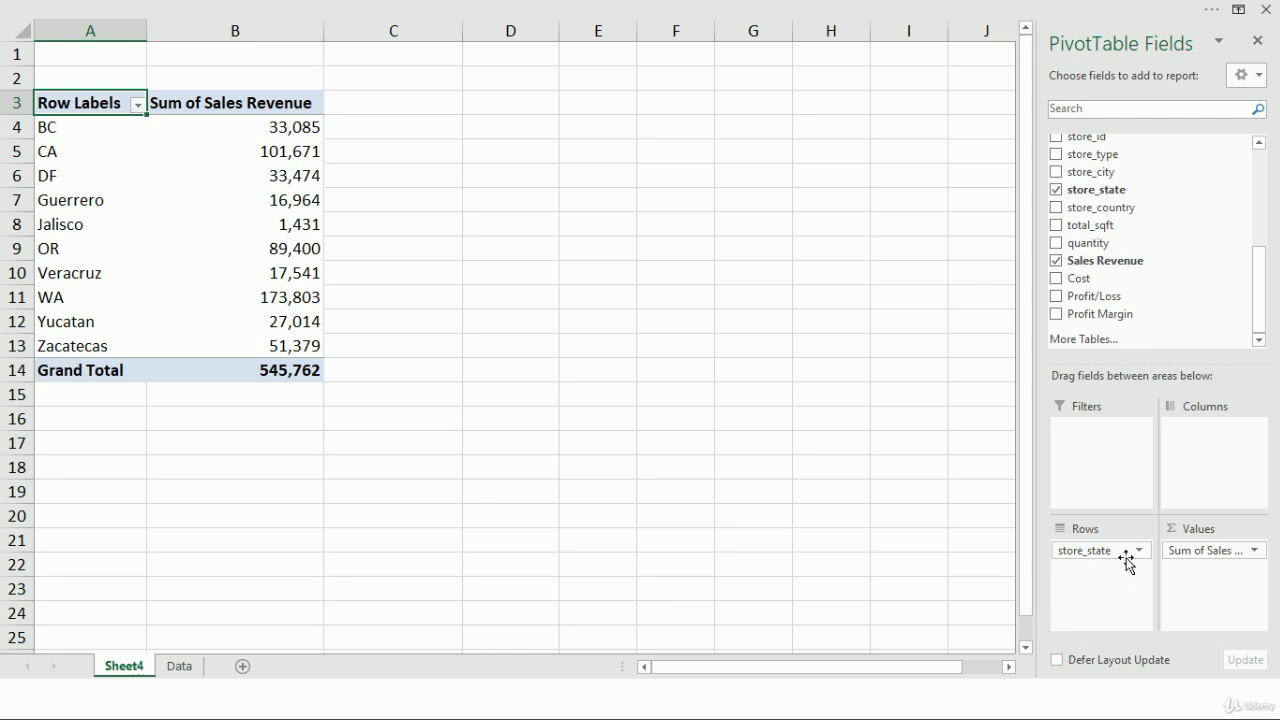
# Replace store_state with store_city in the PivotTable's rows and look through the other available fields.
pyautogui.moveTo(1121, 556); pyautogui.dragTo(880, 523)
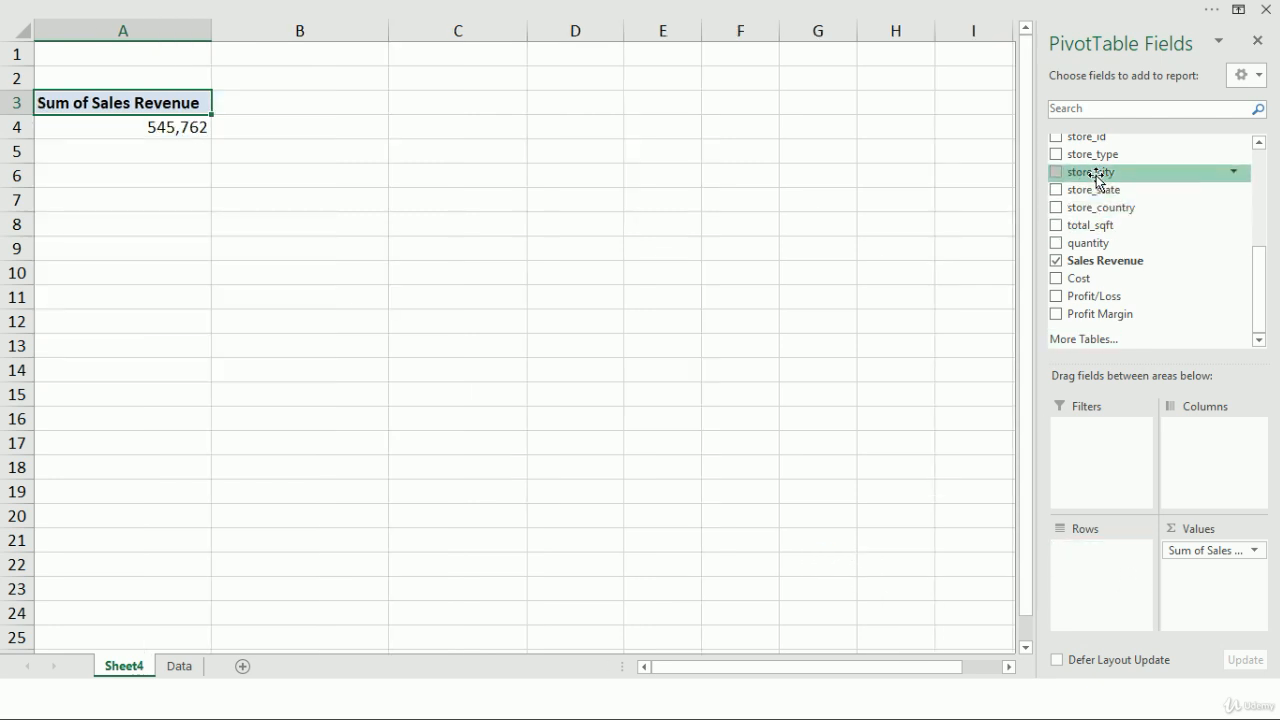
pyautogui.moveTo(1095, 174); pyautogui.dragTo(1100, 580)
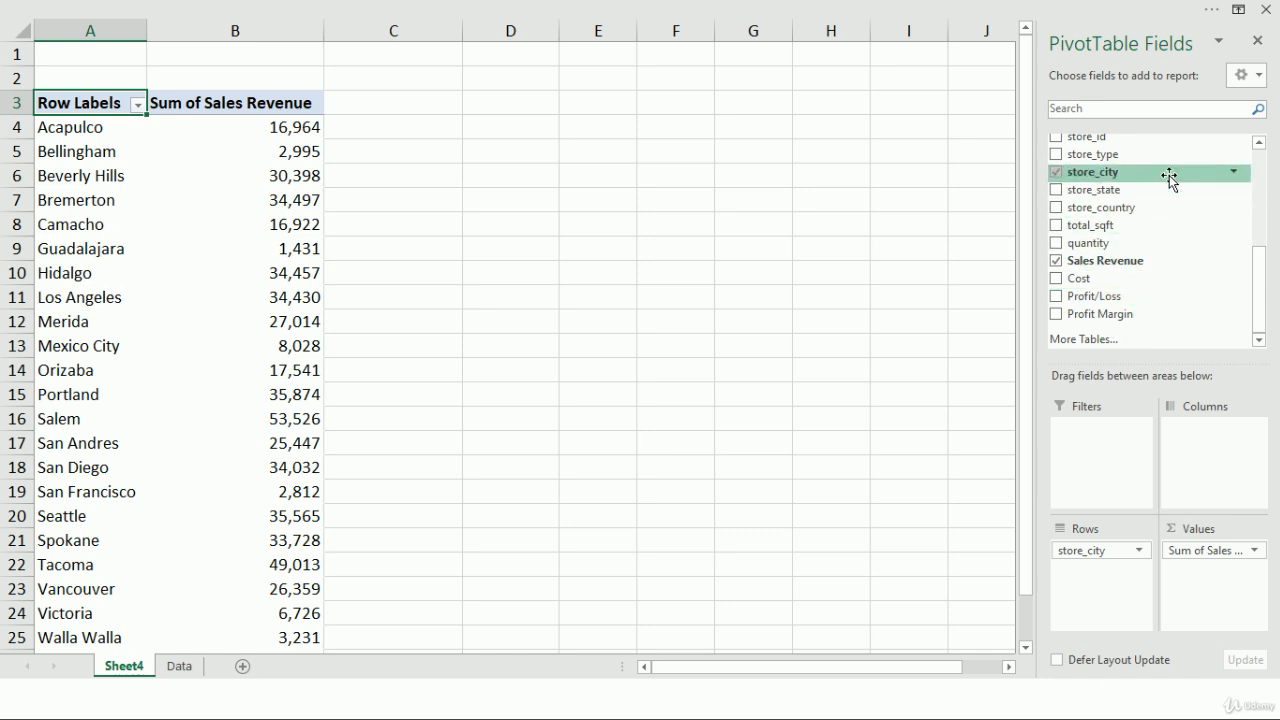
pyautogui.scroll(3, 1170, 200)
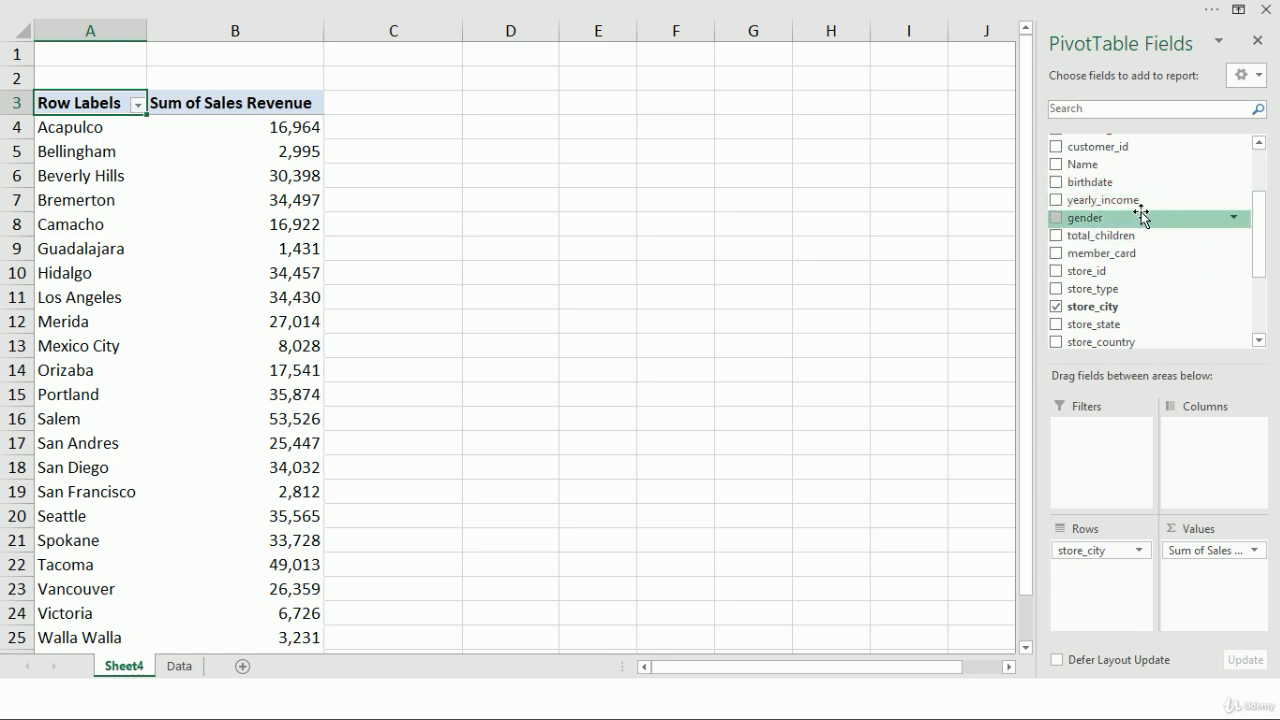
pyautogui.scroll(1, 1130, 215)
pyautogui.scroll(1, 1200, 178)
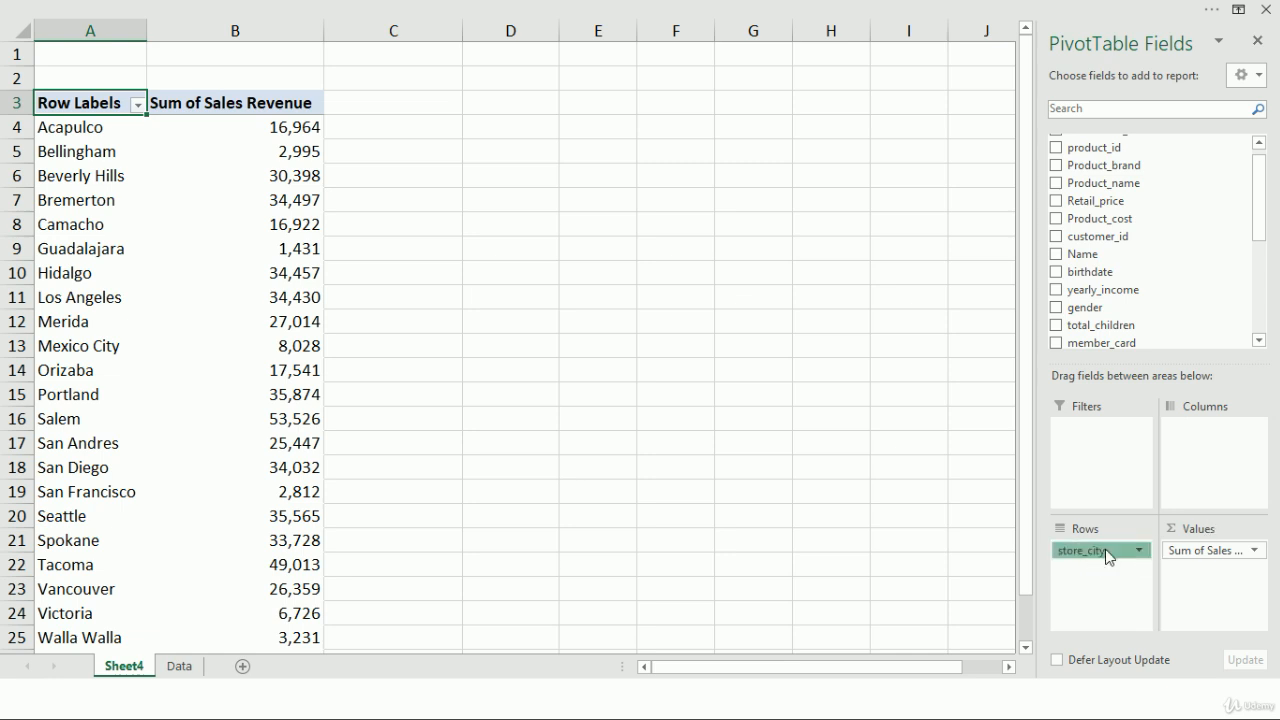
# Remove store_city from the PivotTable's rows and put store_country back in its place.
pyautogui.moveTo(1100, 550); pyautogui.dragTo(876, 549)
pyautogui.scroll(-2, 1157, 220)
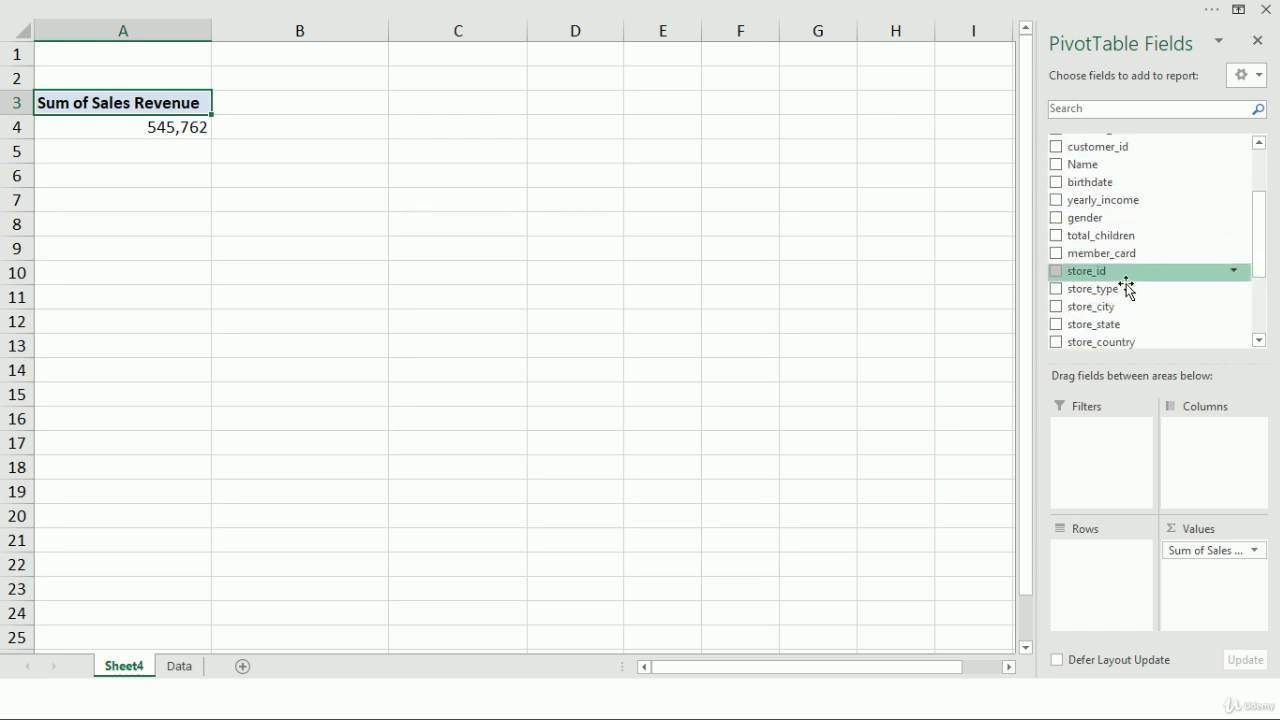
pyautogui.scroll(-2, 1110, 290)
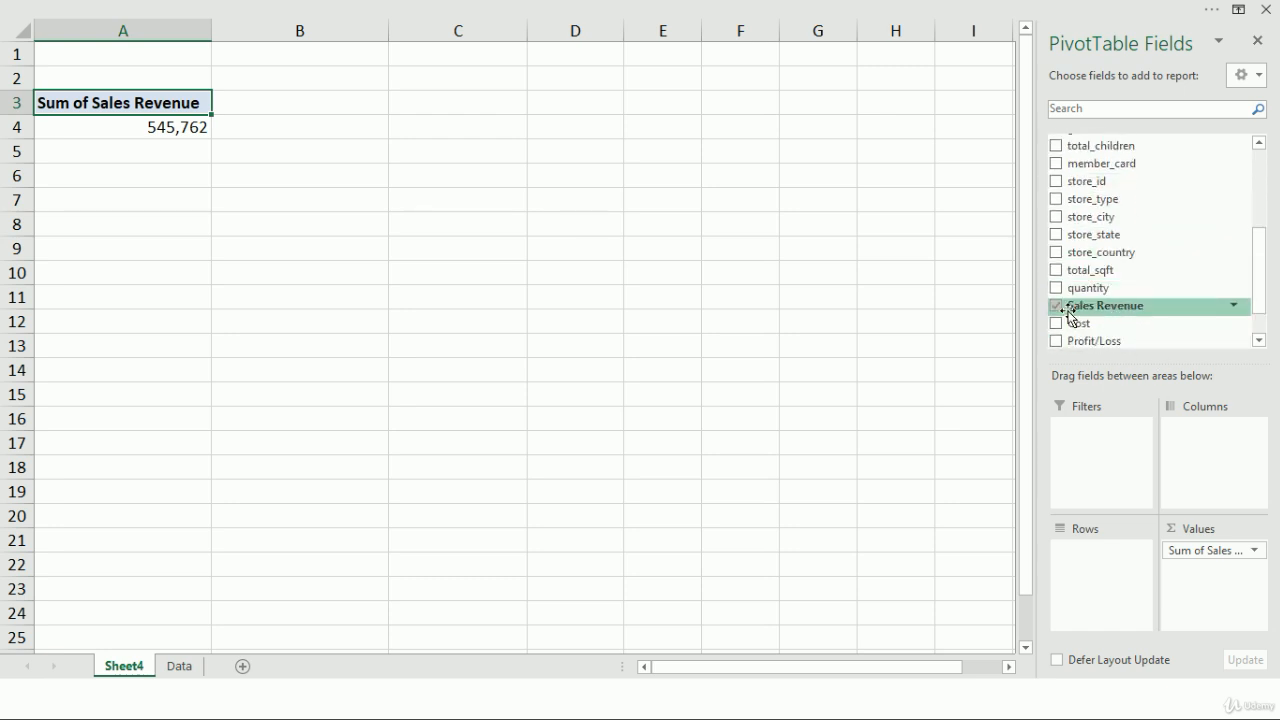
pyautogui.moveTo(1104, 257); pyautogui.dragTo(1108, 590)
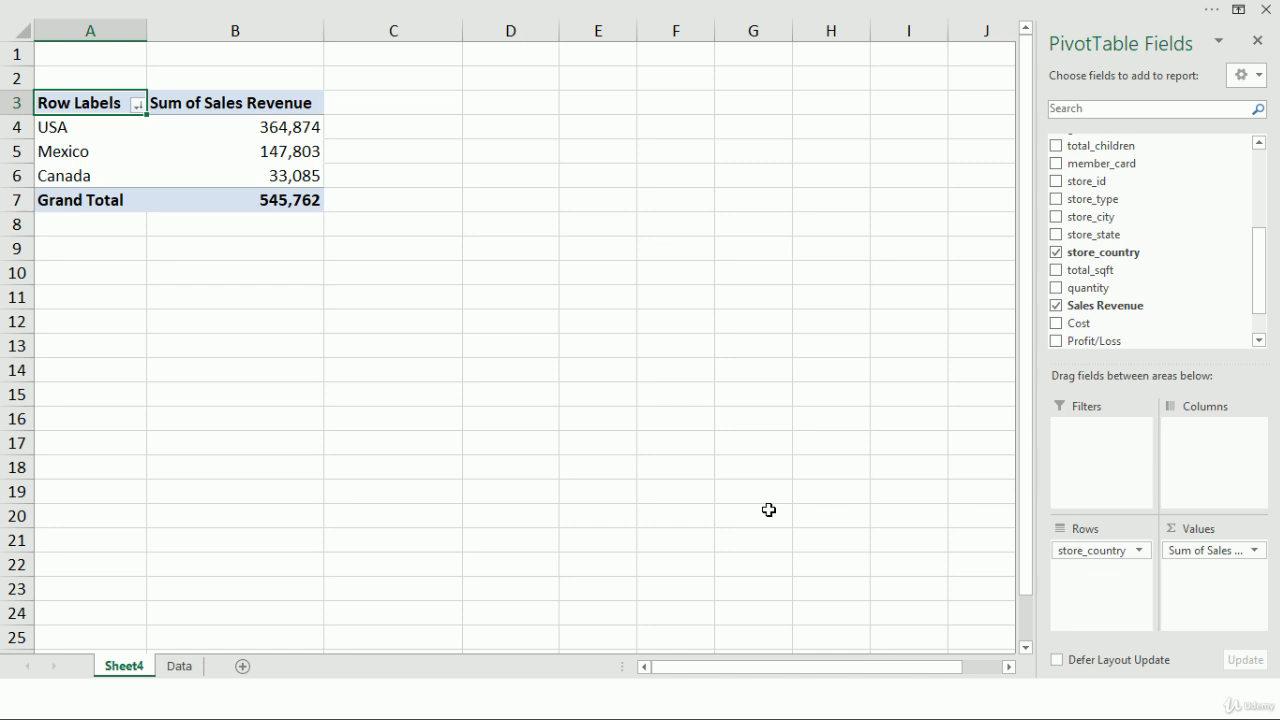